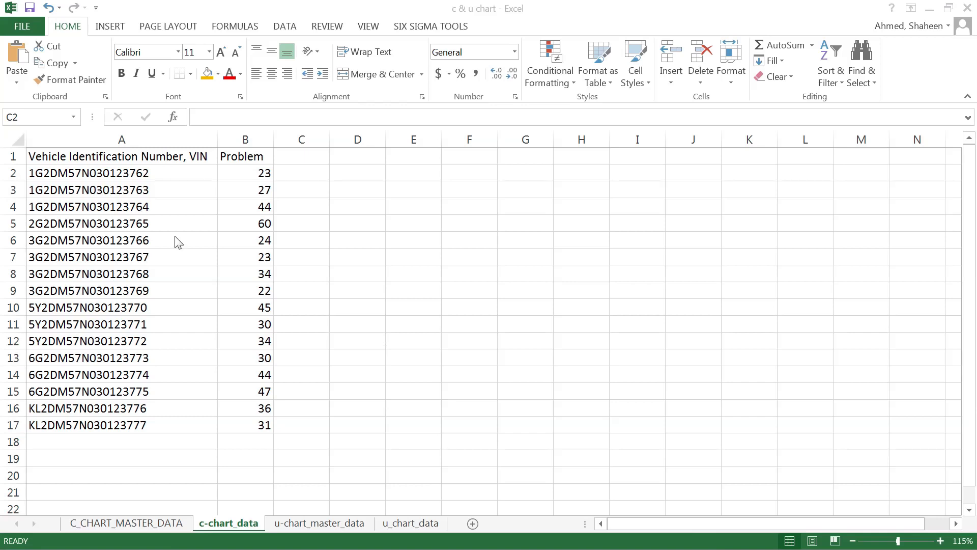
Paste the c-chart heading and UCL, LCL, c-bar equation images at I1, spacing them down column I
left_click(8, 171)
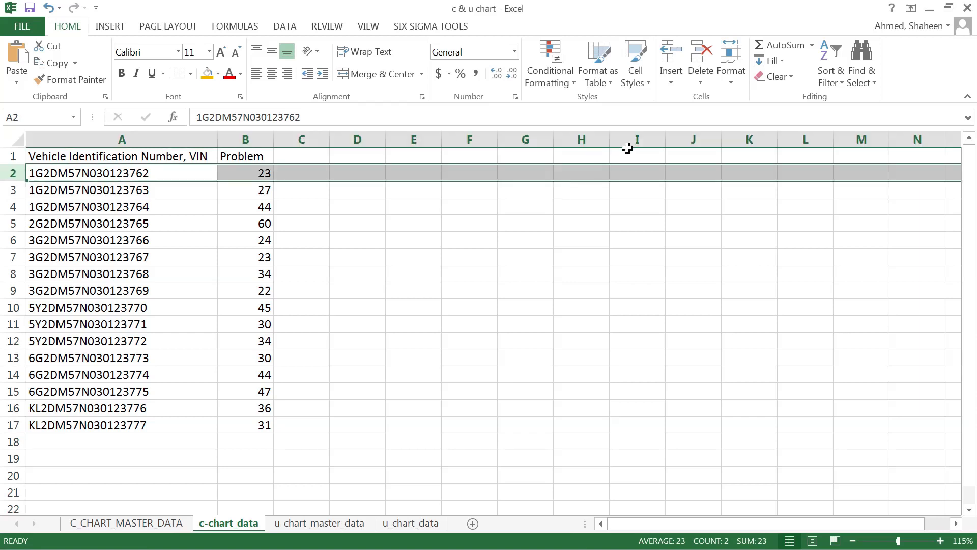
left_click(631, 154)
key("ctrl+v")
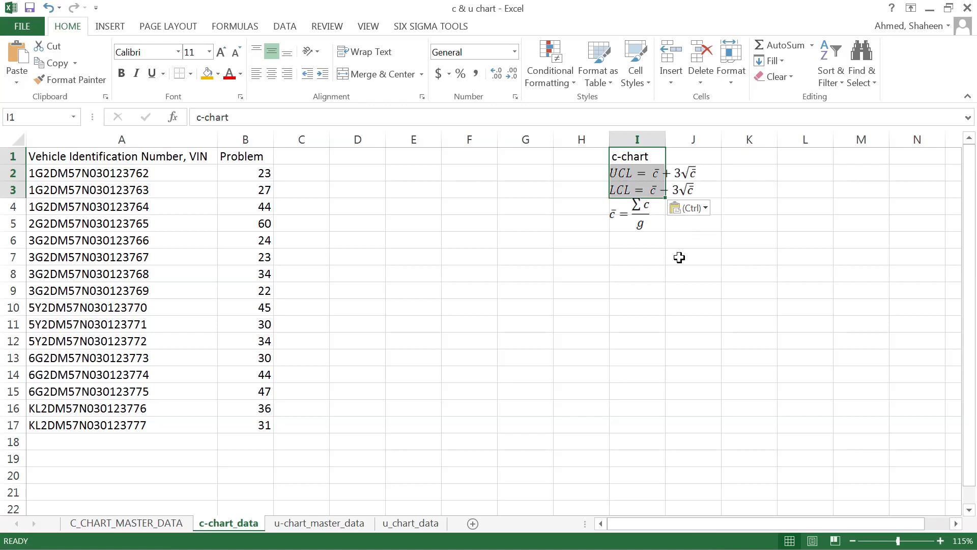
left_click_drag(639, 218, 643, 280)
left_click_drag(634, 185, 641, 227)
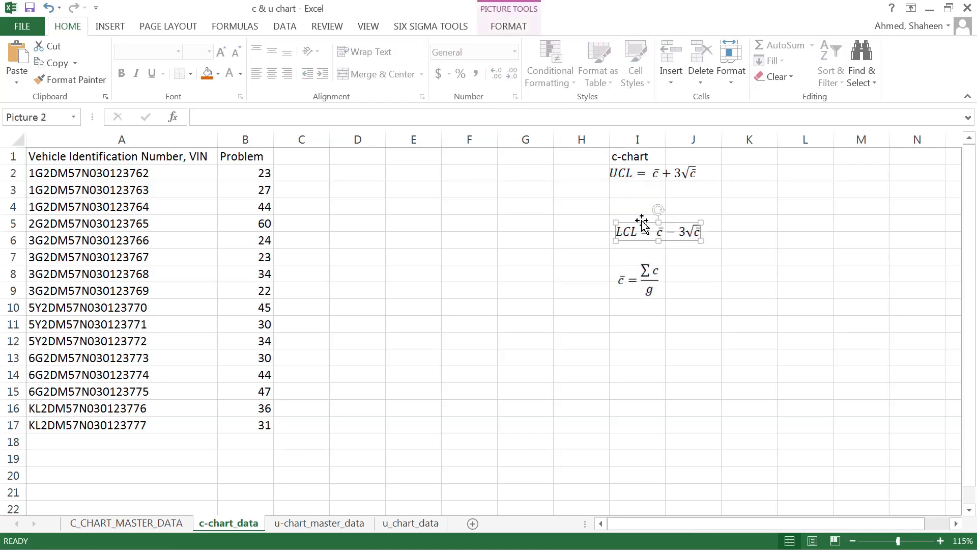
left_click_drag(643, 173, 643, 197)
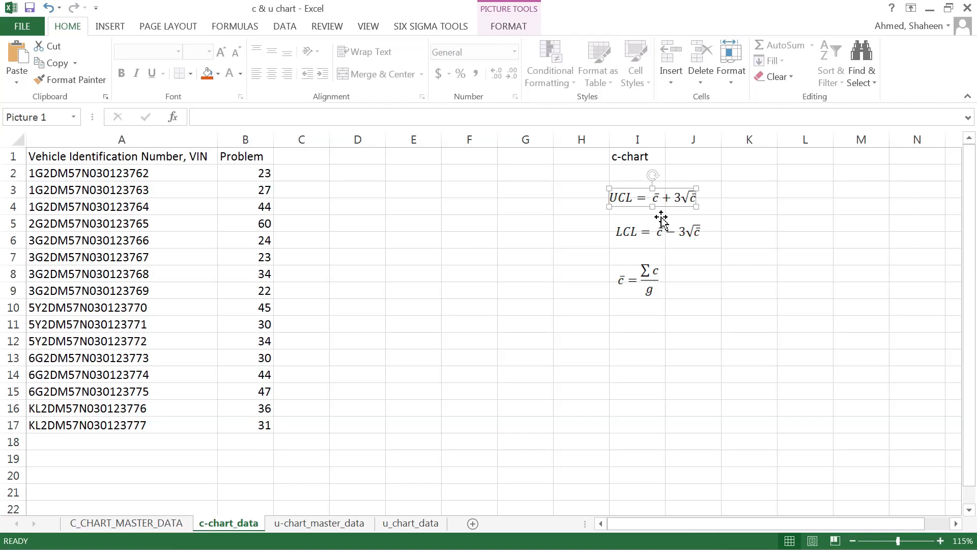
left_click(748, 197)
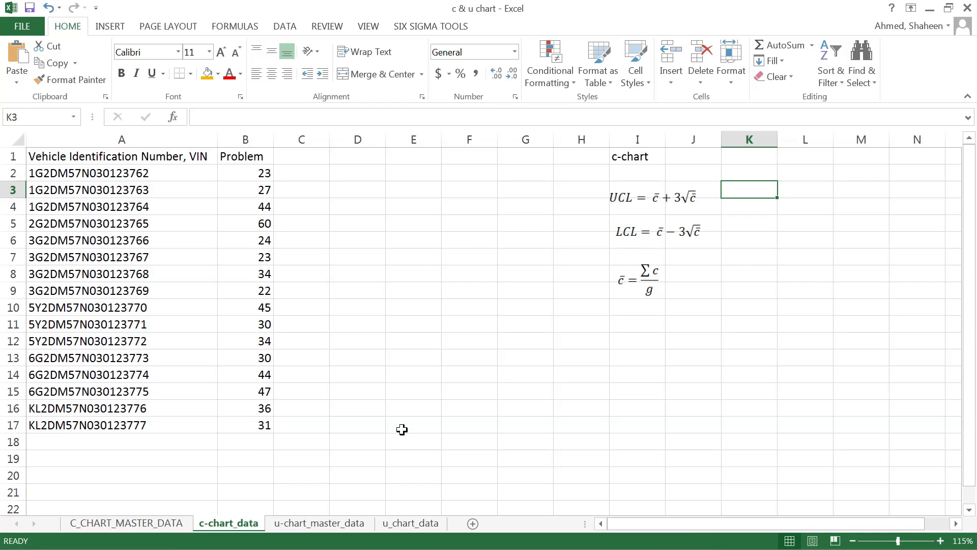
Total the Problem counts in B18 with =SUM(B2:B17), giving 554
left_click(242, 444)
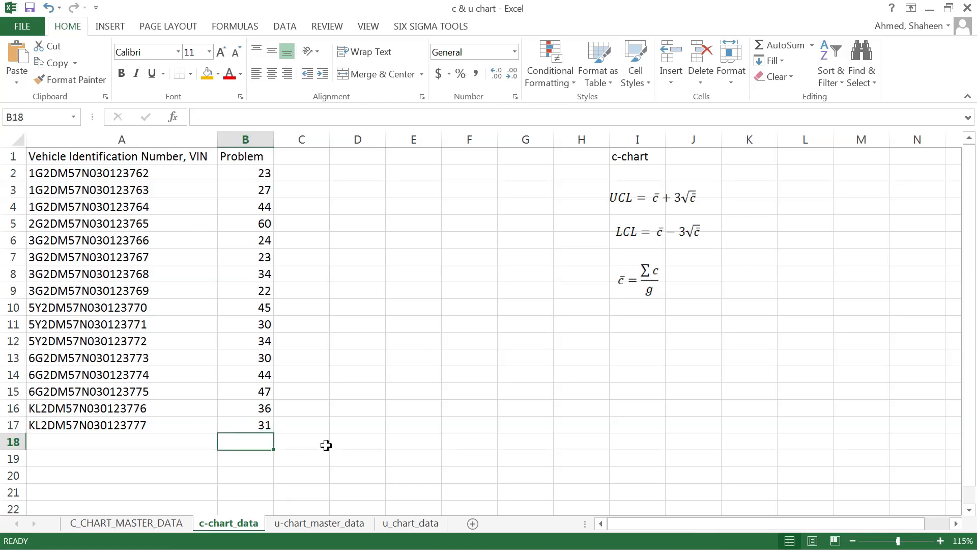
type("=sum(")
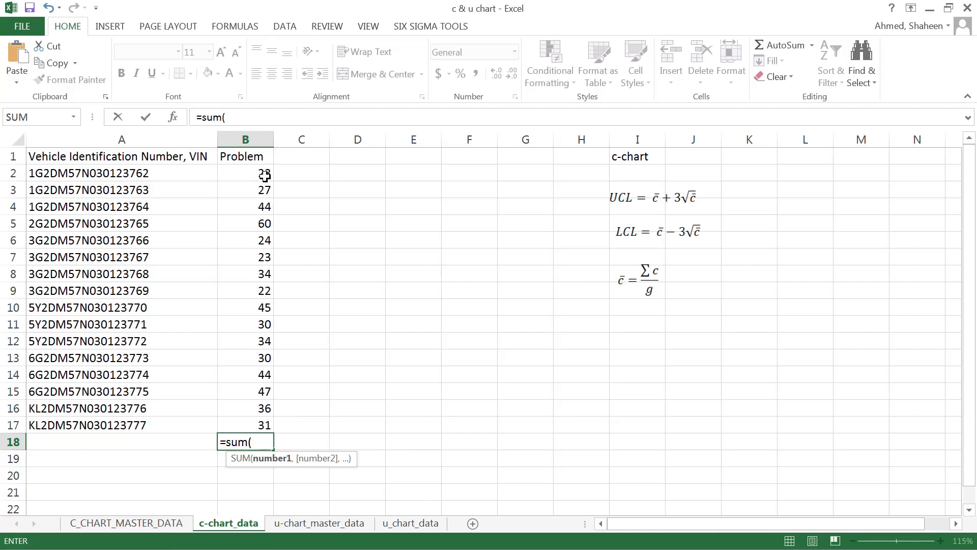
left_click_drag(265, 175, 248, 427)
key("Return")
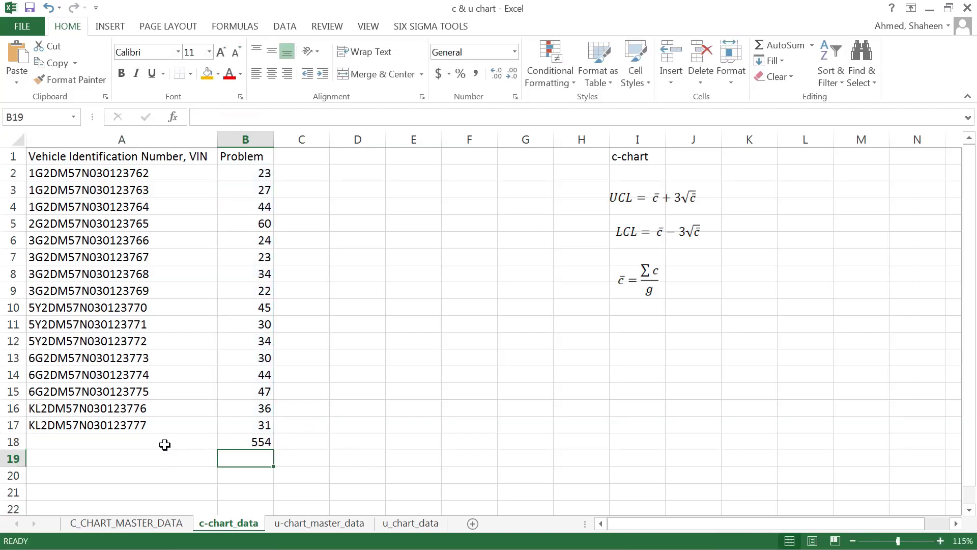
Count the vehicles in A18 with =COUNT(B2:B17), giving 16
left_click(168, 440)
type("=")
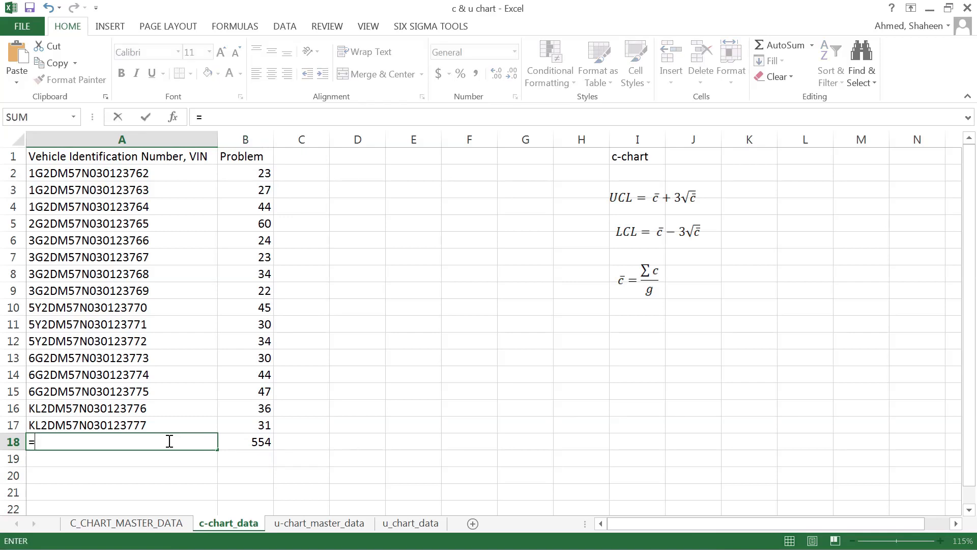
type("cou")
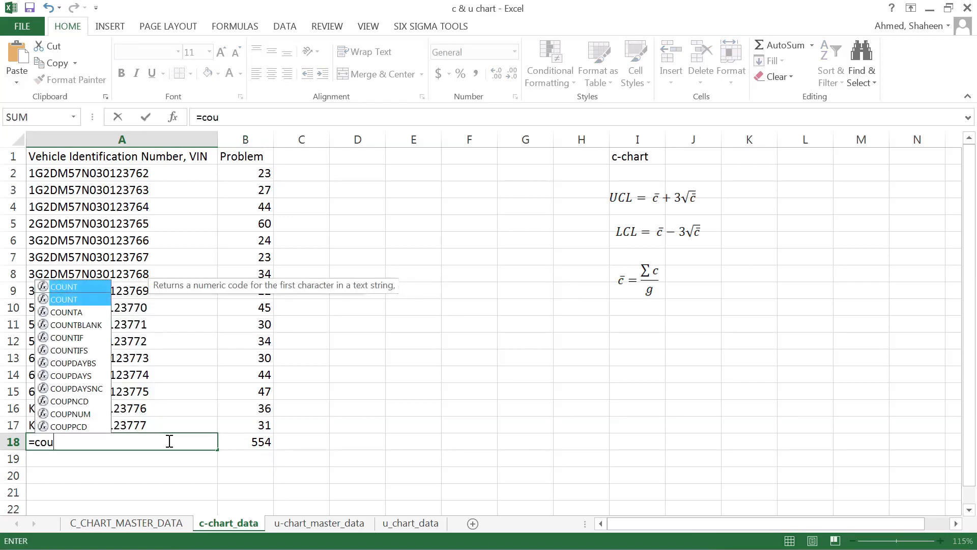
type("nt(")
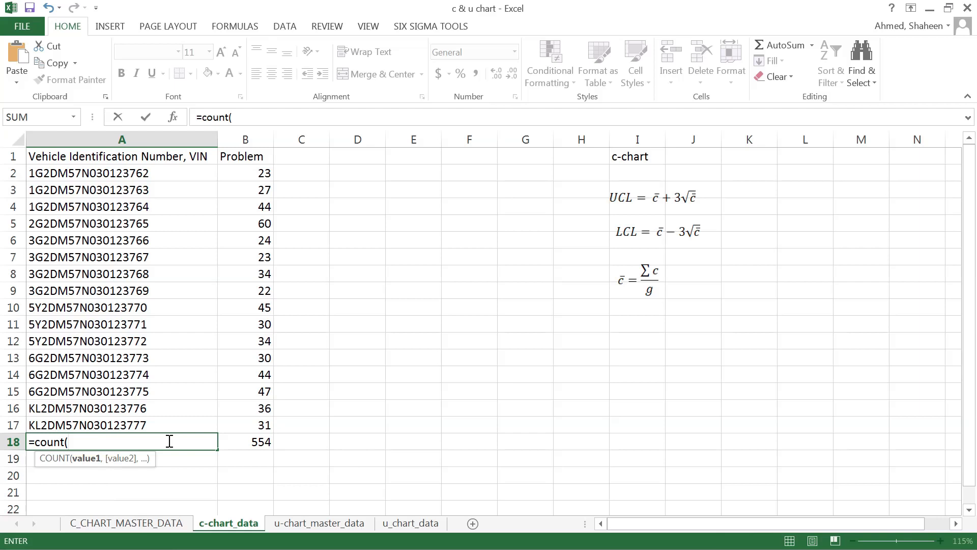
left_click(260, 426)
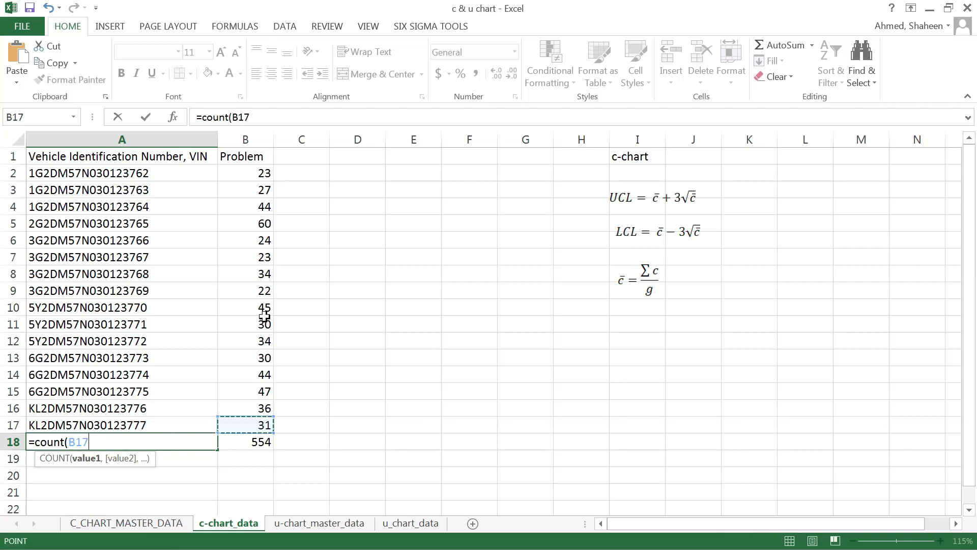
left_click(261, 173, "shift")
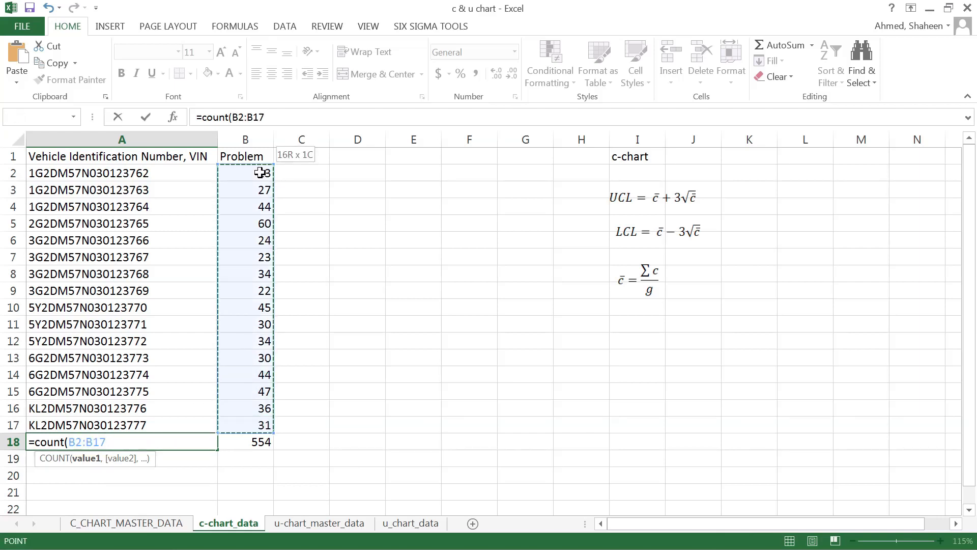
key("Return")
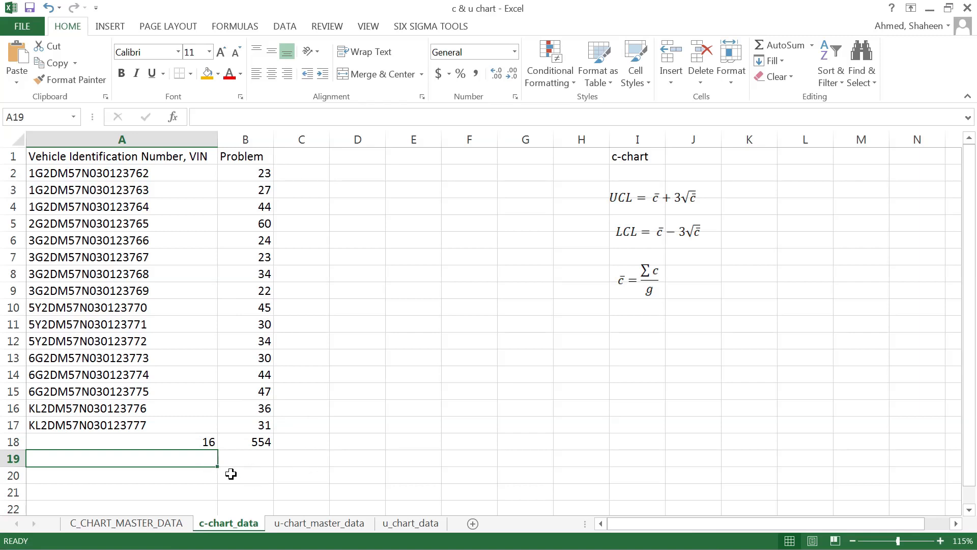
Label A19 'c' and head column C 'c_bar'
type("c")
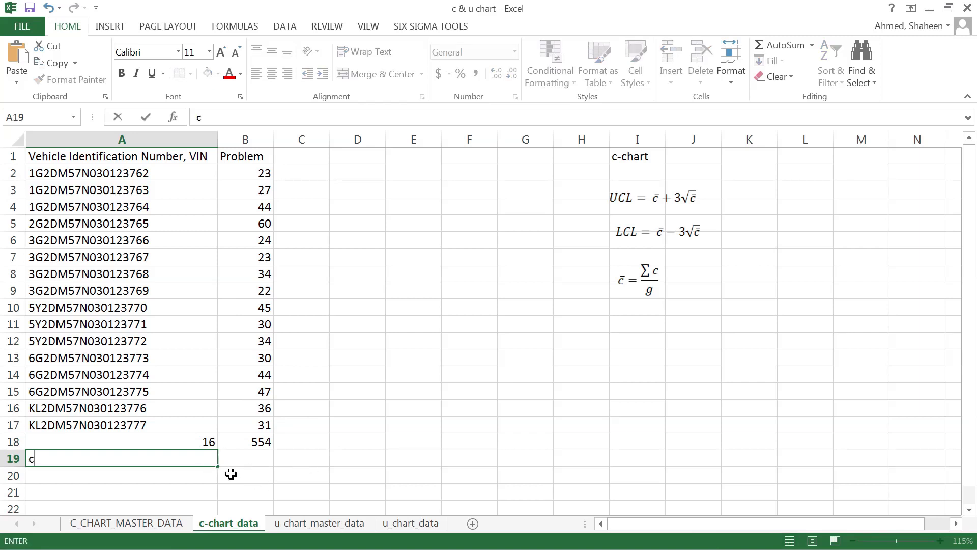
left_click(303, 153)
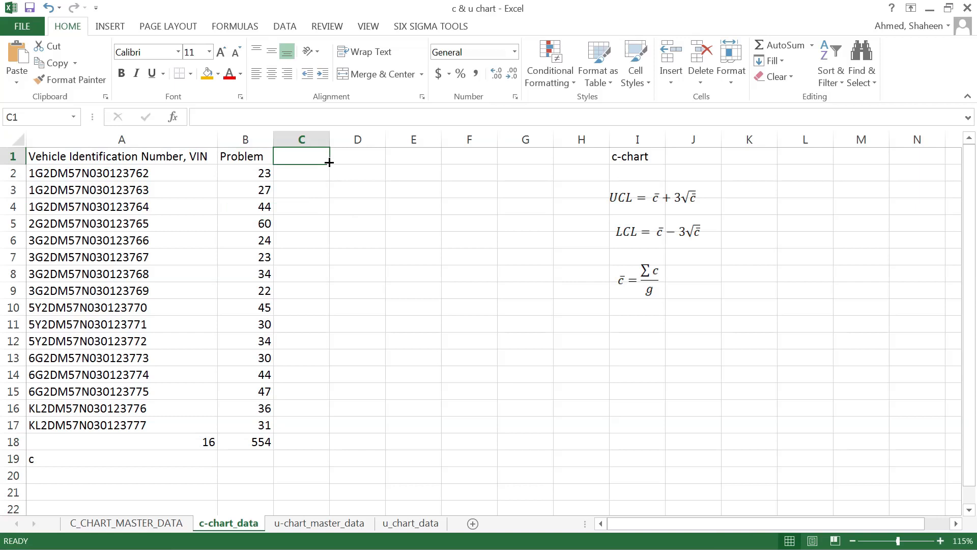
type("c_bar")
key("Return")
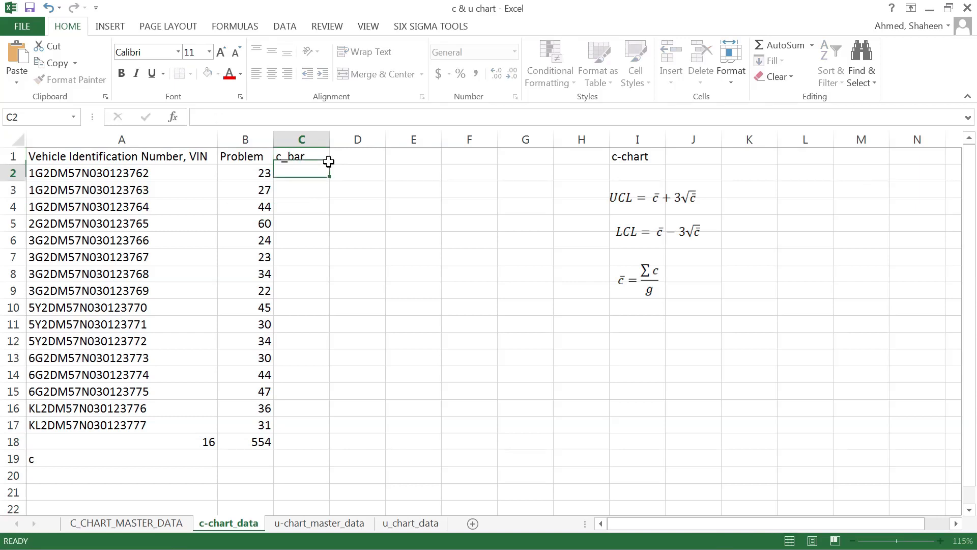
Enter =$B$18/$A$18 (34.625) in C2, fill it down to C17, and autofit column C
type("=")
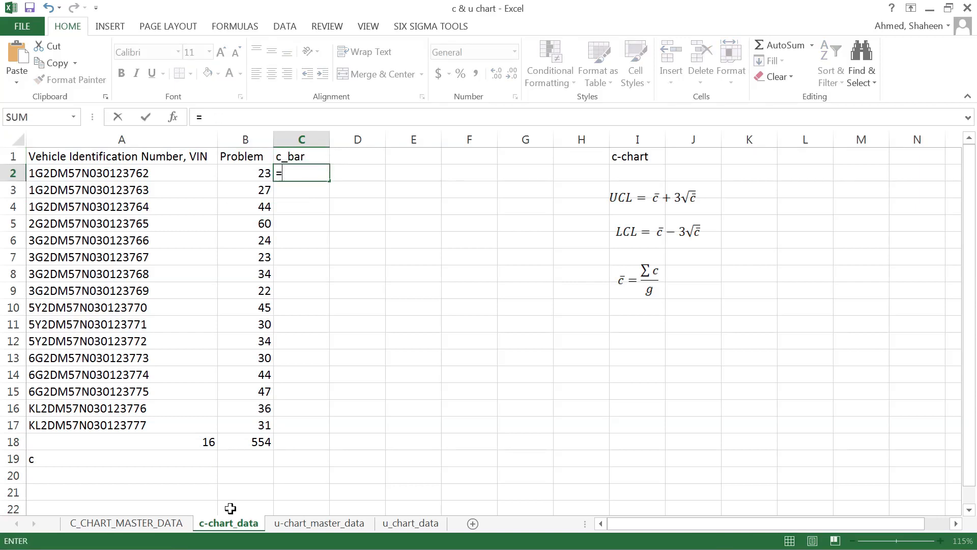
left_click(251, 439)
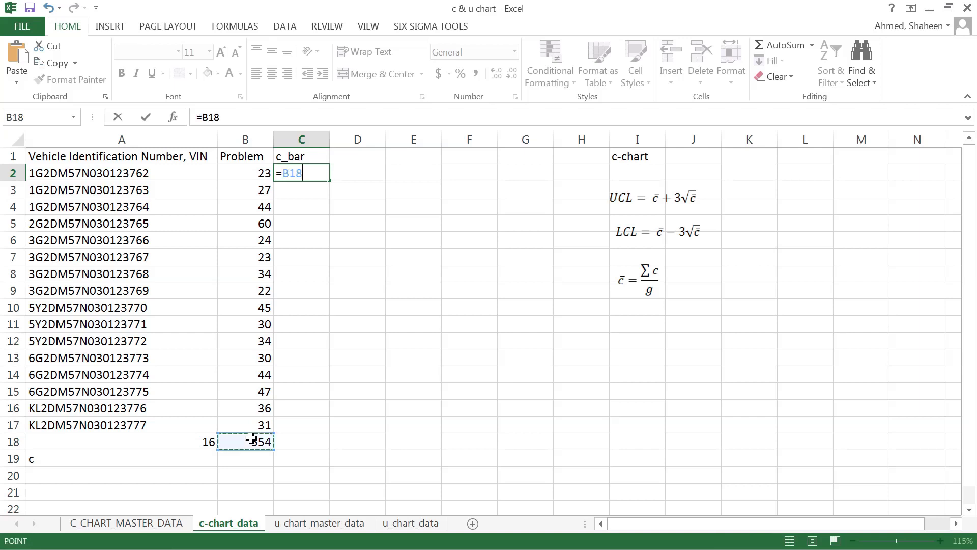
type("/")
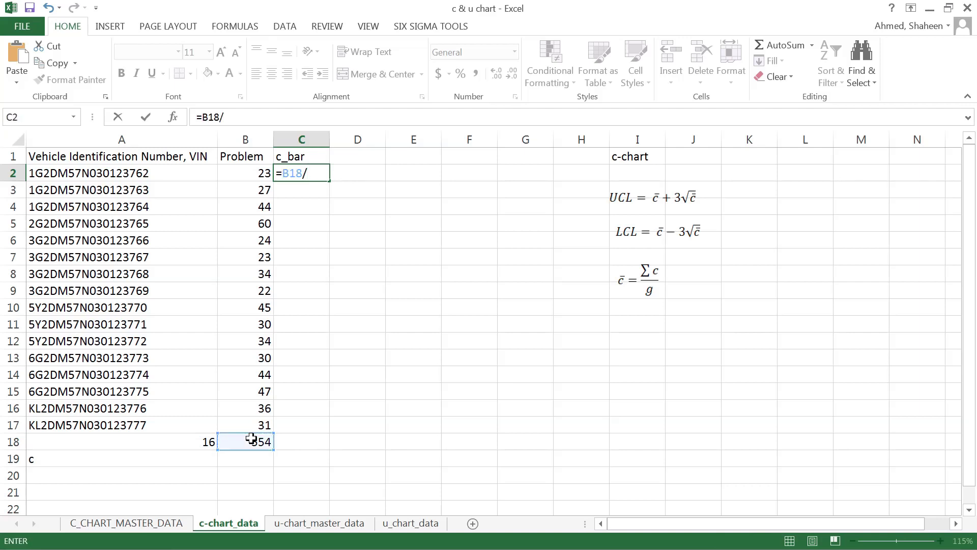
left_click(193, 437)
left_click(322, 171)
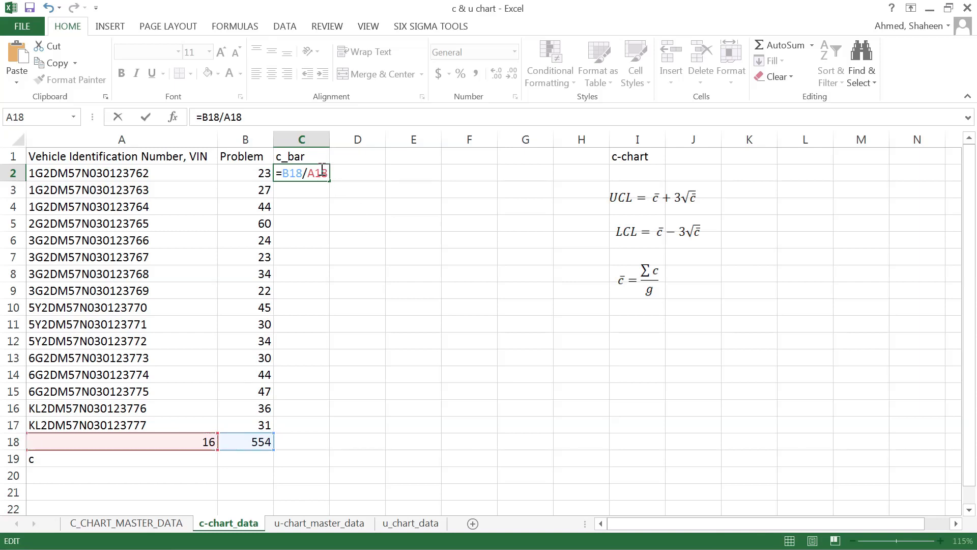
key("F4")
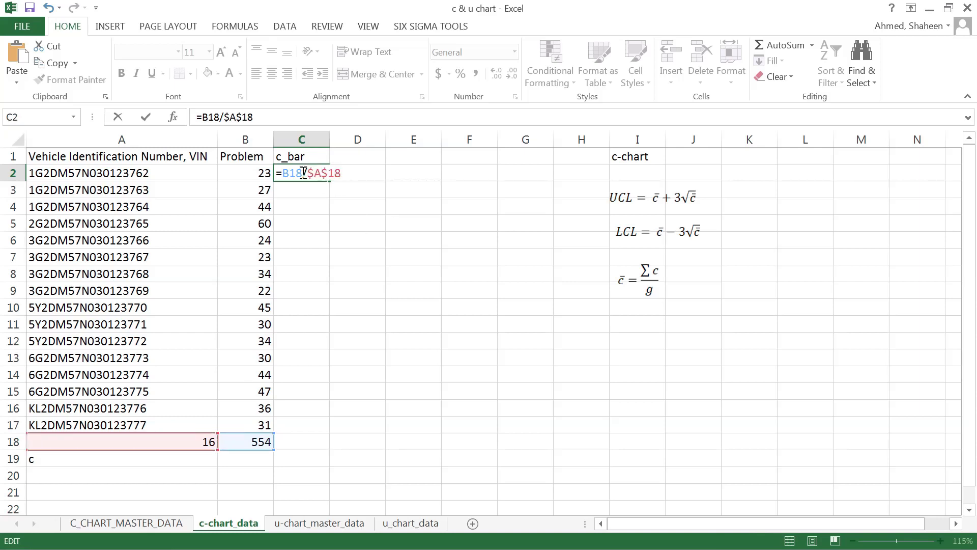
key("Return")
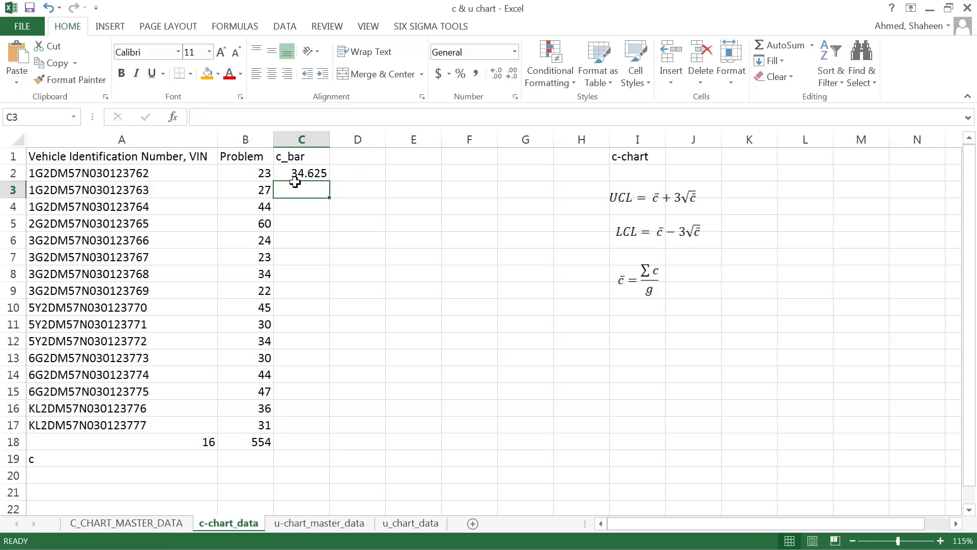
left_click(312, 172)
left_click_drag(329, 181, 320, 440)
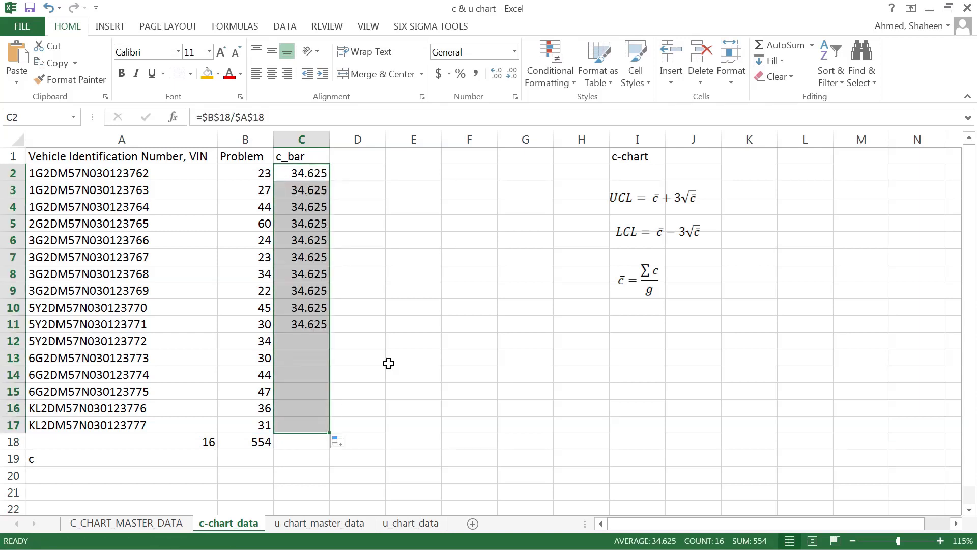
double_click(330, 142)
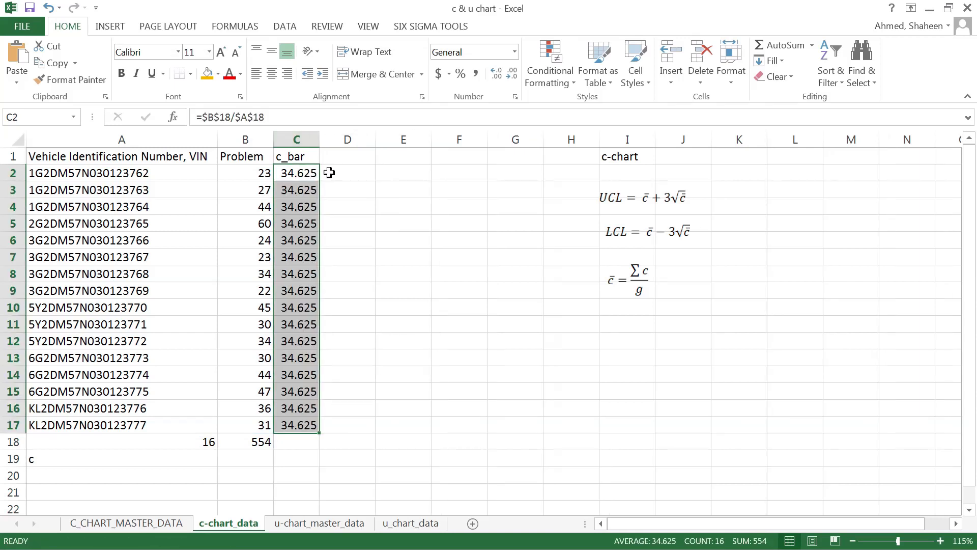
Head column D 'UCL'
left_click(348, 153)
type("UCL")
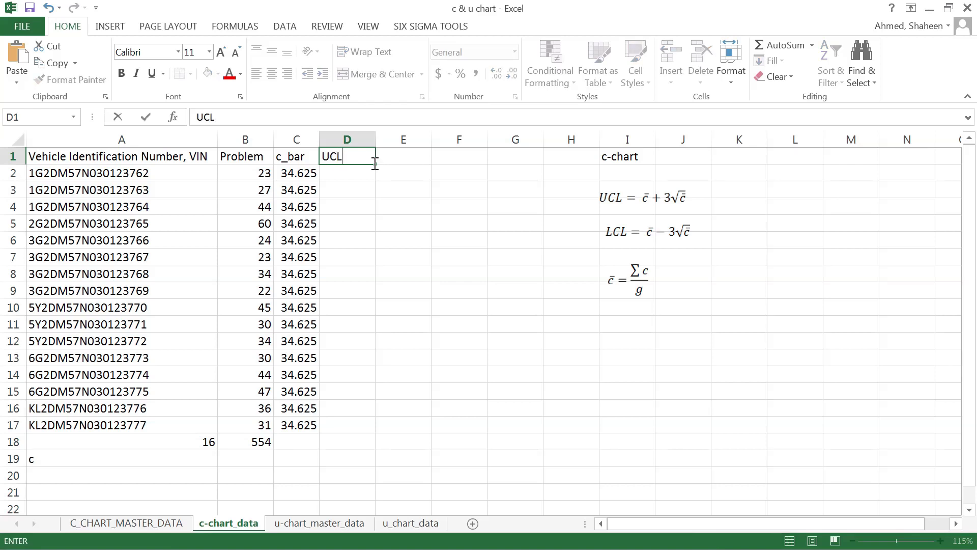
key("Return")
Enter =C2+3*SQRT(C2) (52.2779) in D2, fill it to row 17, and clear D18:D19
type("=")
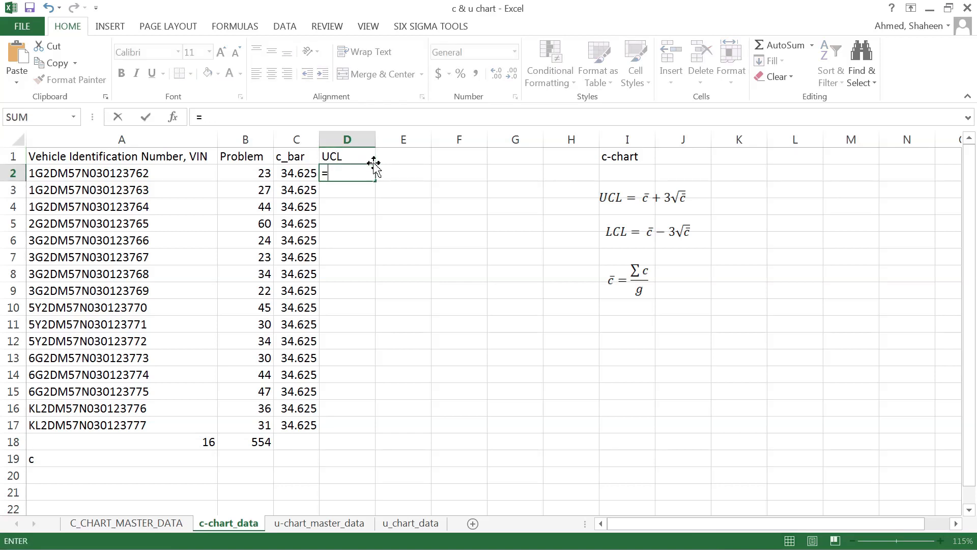
left_click(302, 173)
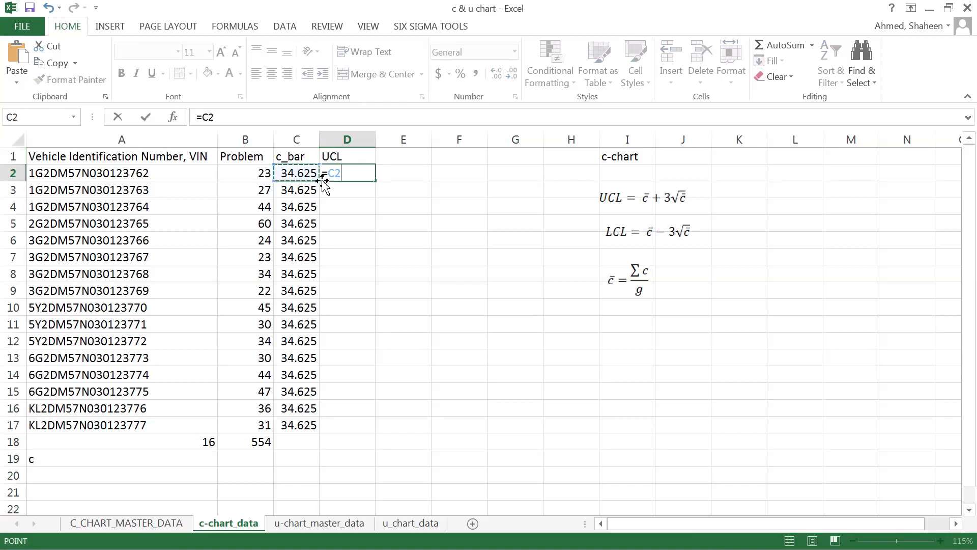
type("+3*sqrt")
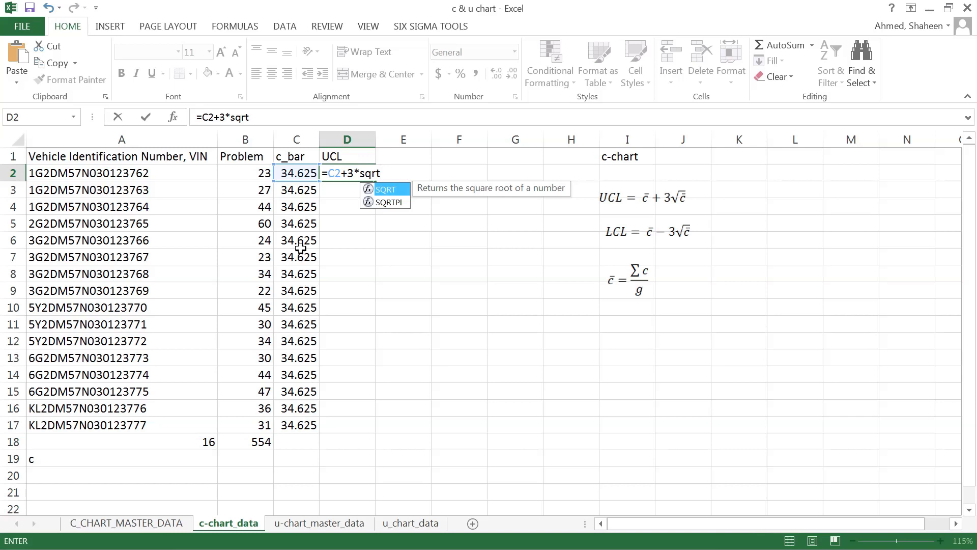
left_click(307, 177)
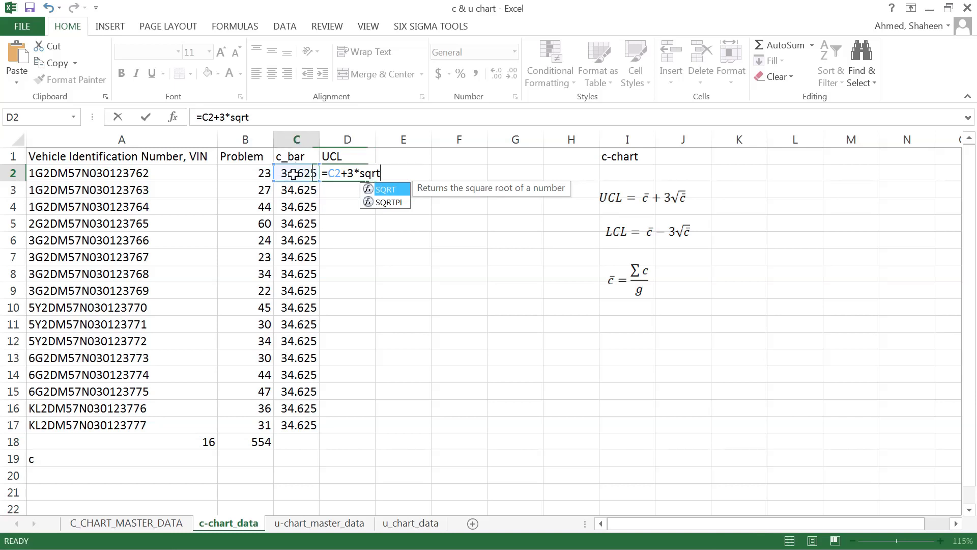
double_click(341, 174)
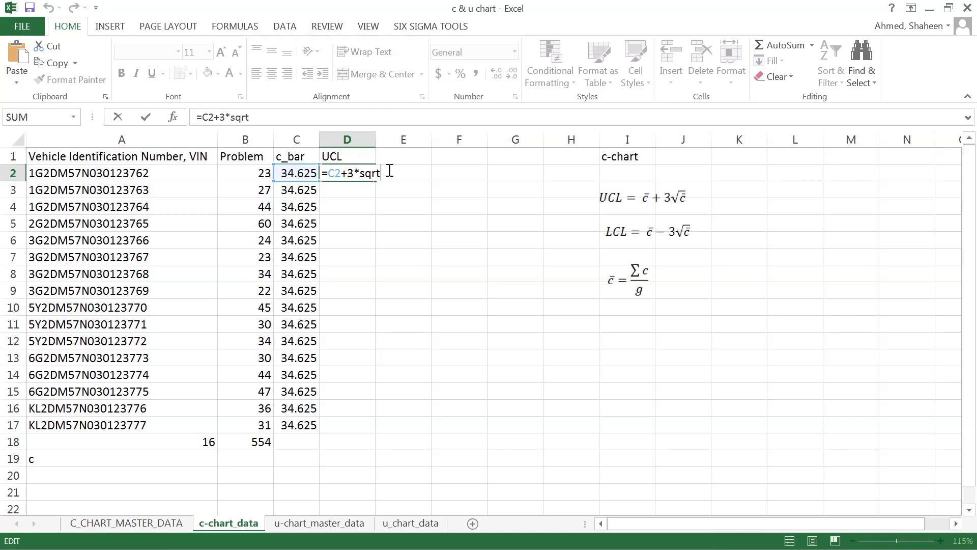
left_click(306, 173)
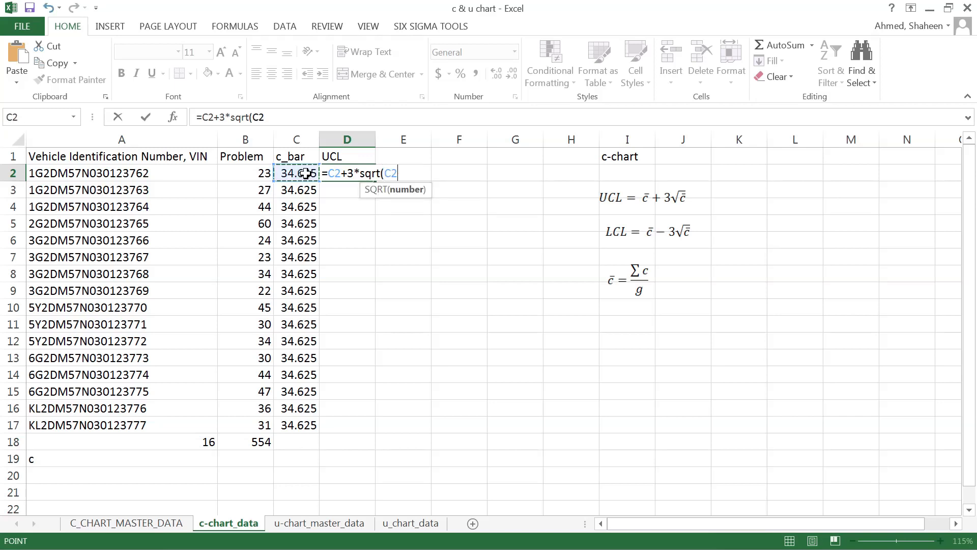
key("Return")
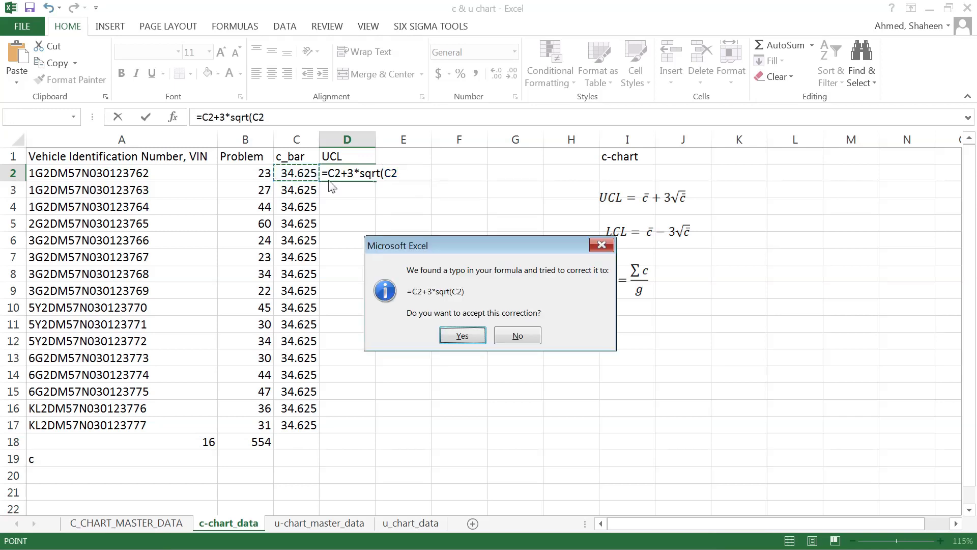
key("Return")
left_click(361, 175)
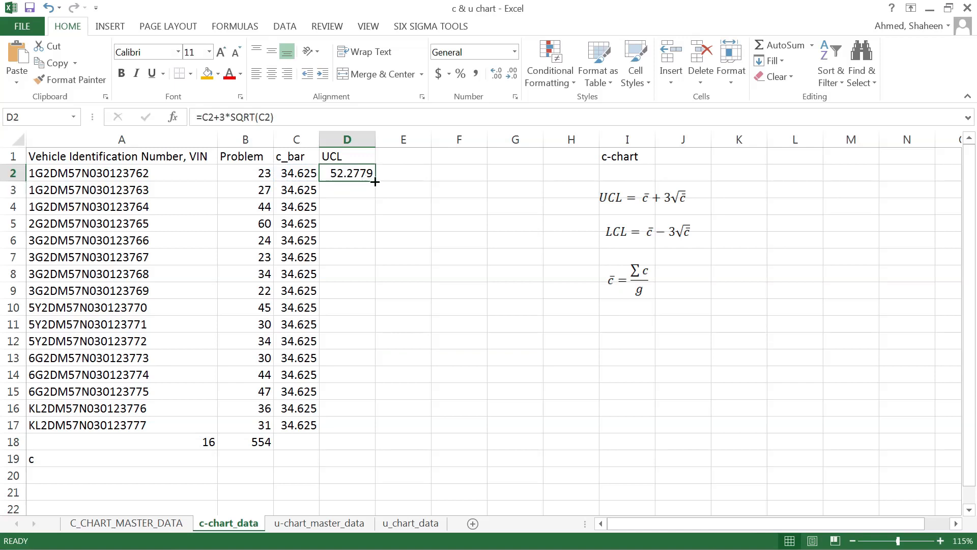
left_click_drag(375, 181, 362, 460)
key("Delete")
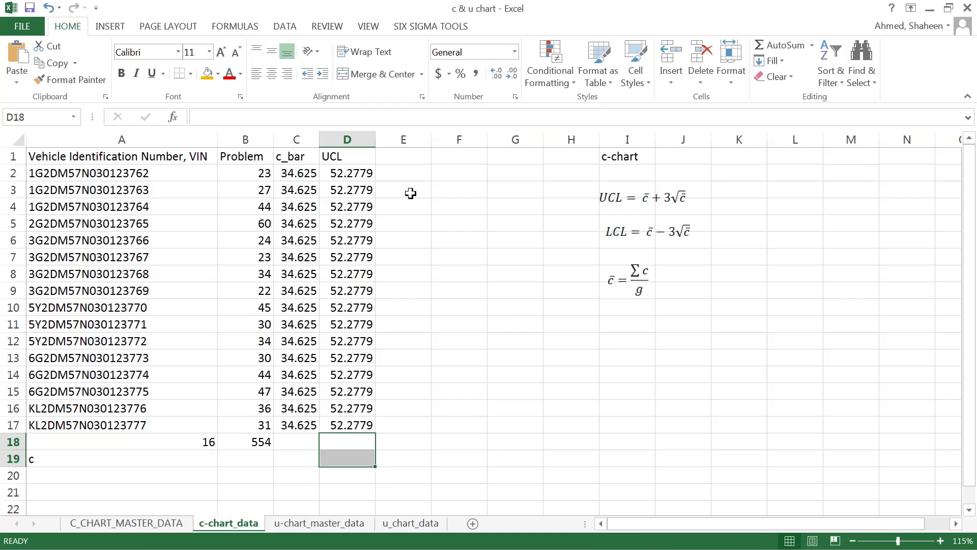
Head column E 'LCL' and copy D2's limit formula into E2, referencing c_bar in C2
left_click(416, 153)
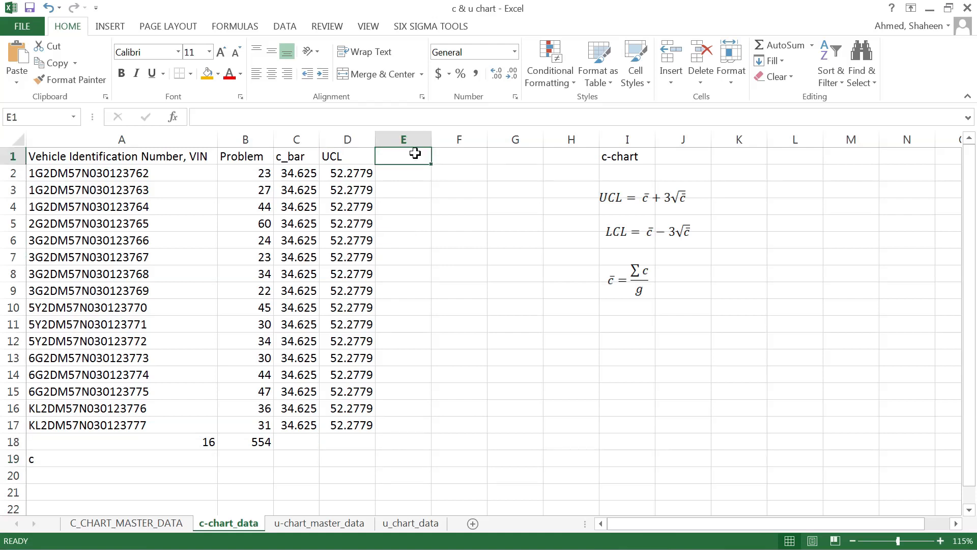
type("LCL")
key("Return")
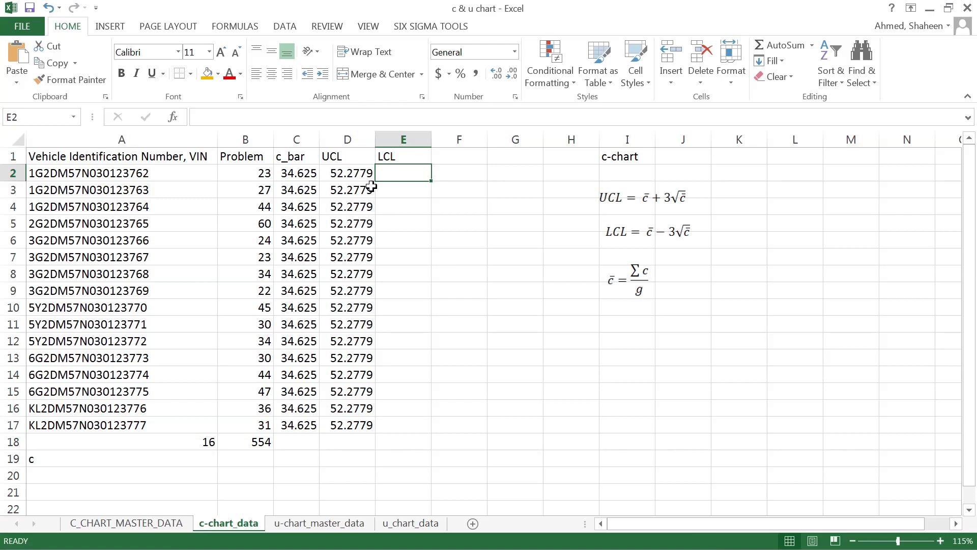
left_click(346, 171)
left_click_drag(375, 181, 401, 181)
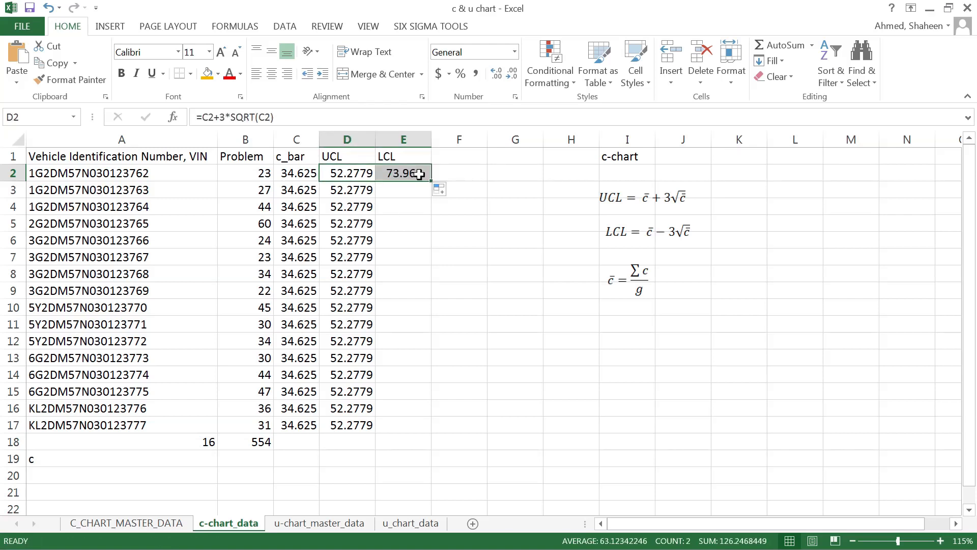
left_click(412, 173)
double_click(407, 173)
left_click_drag(359, 181, 305, 185)
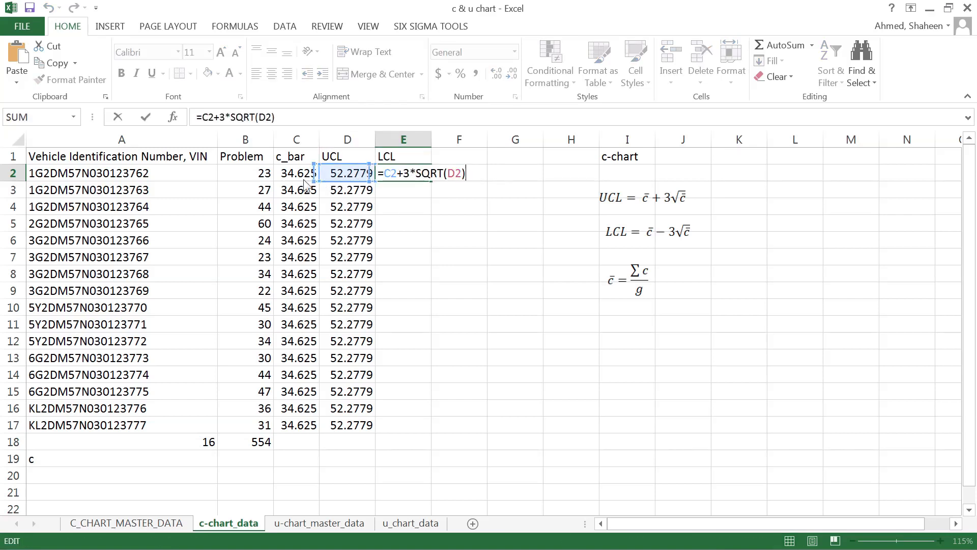
left_click(304, 175)
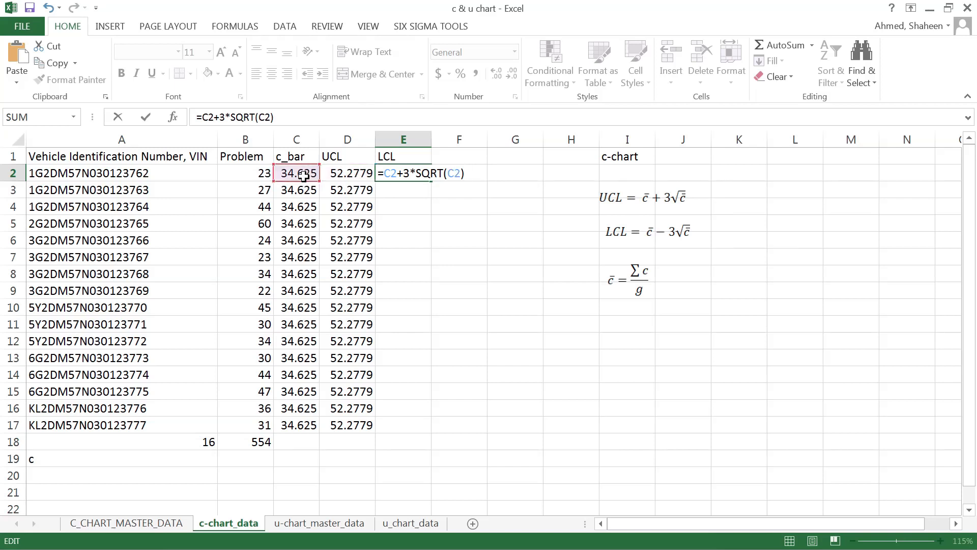
key("Return")
Change E2 to =C2-3*SQRT(C2) (16.9721), fill it to row 17, and clear E18:E19
left_click(425, 173)
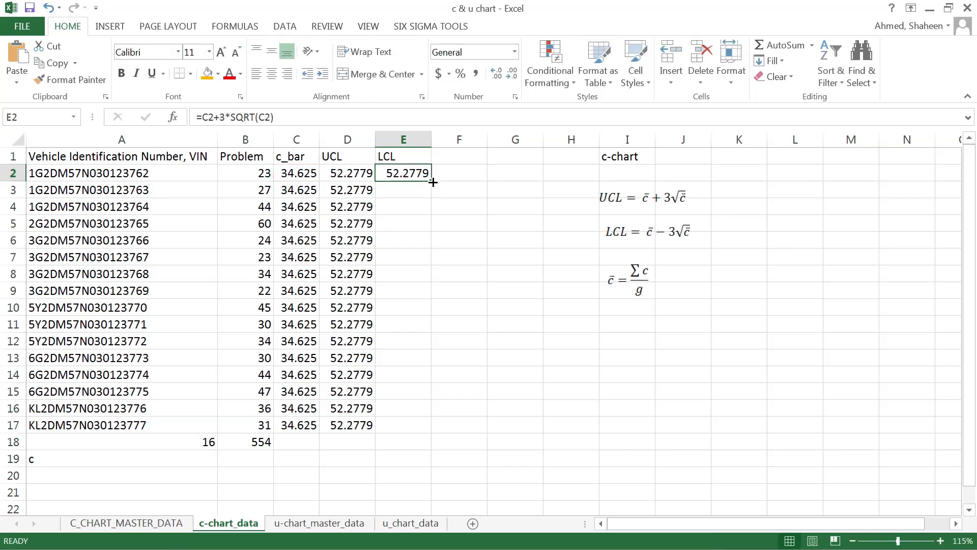
double_click(432, 181)
double_click(406, 174)
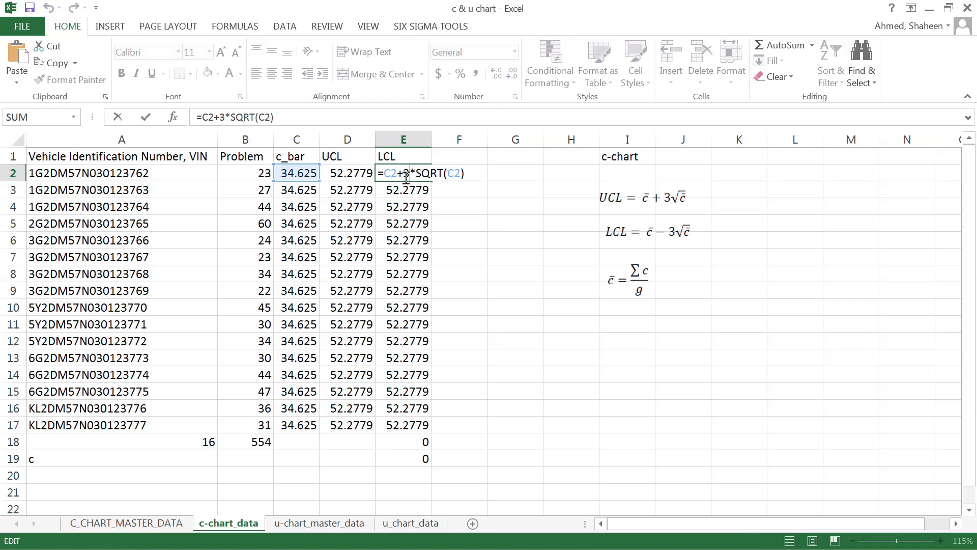
key("BackSpace")
type("-")
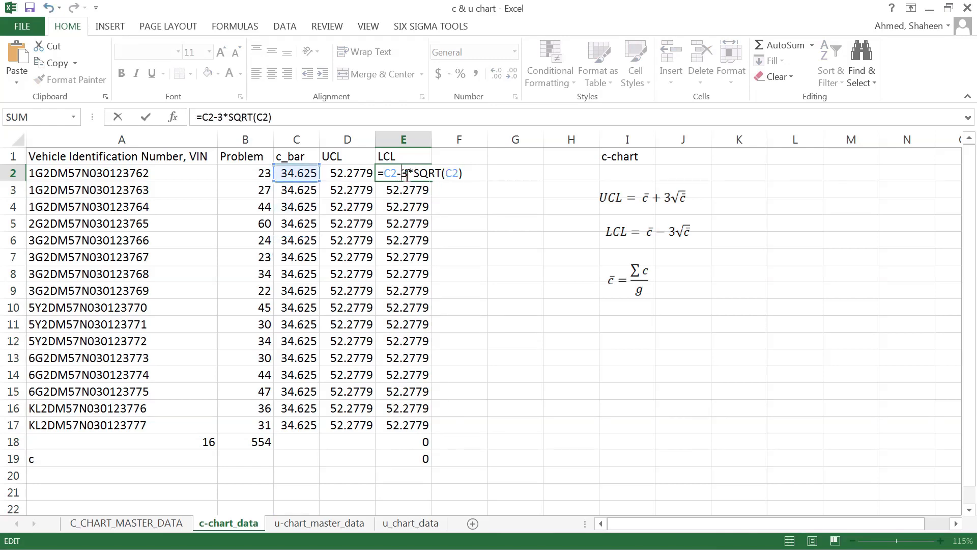
key("Return")
left_click(428, 173)
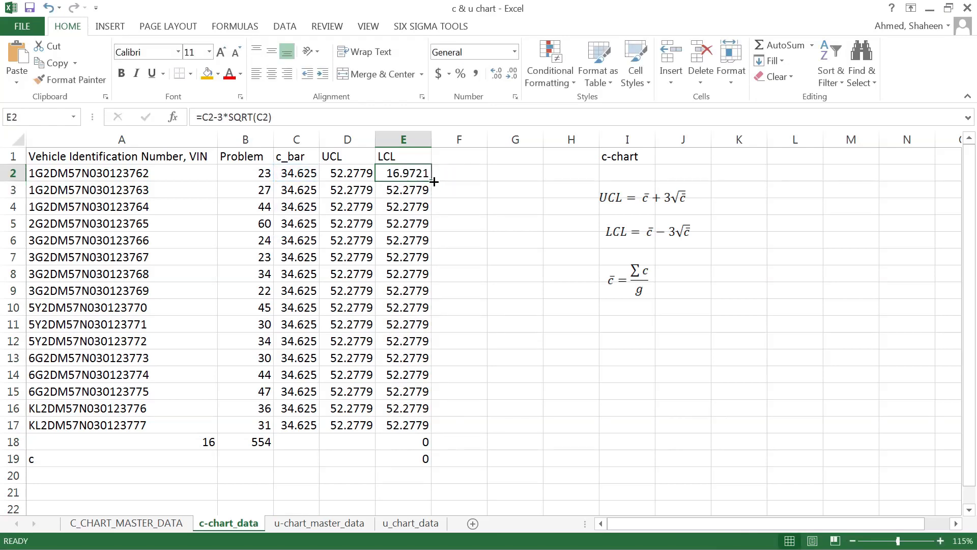
double_click(432, 182)
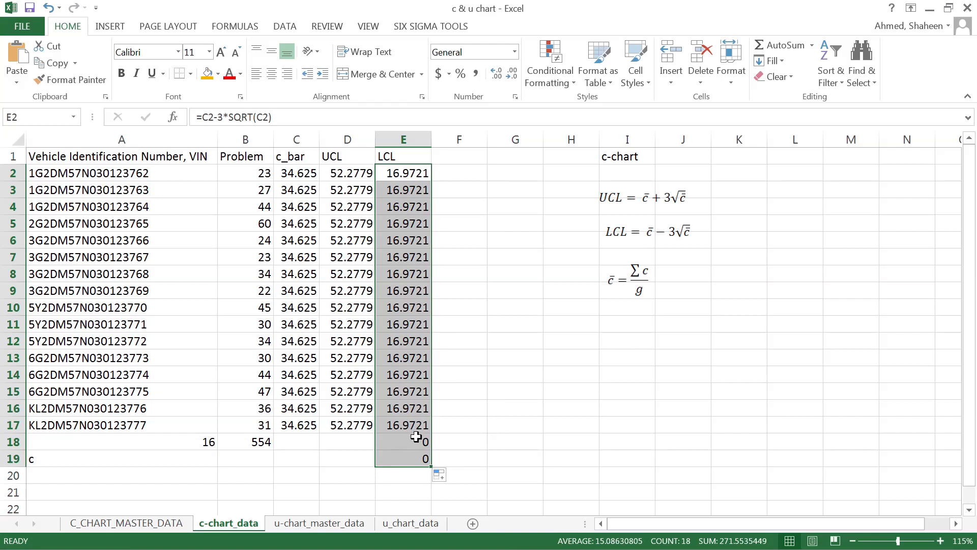
left_click_drag(418, 441, 418, 463)
key("Delete")
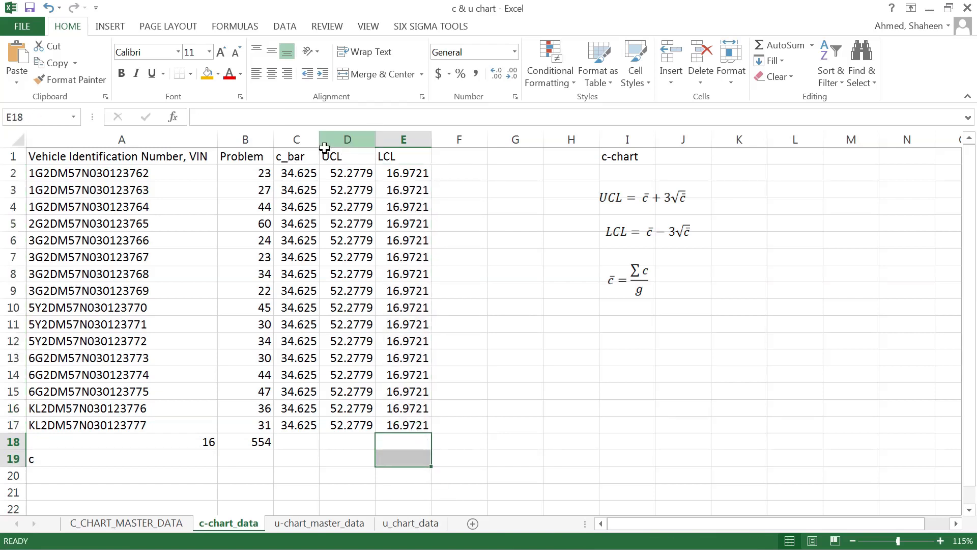
left_click(295, 127)
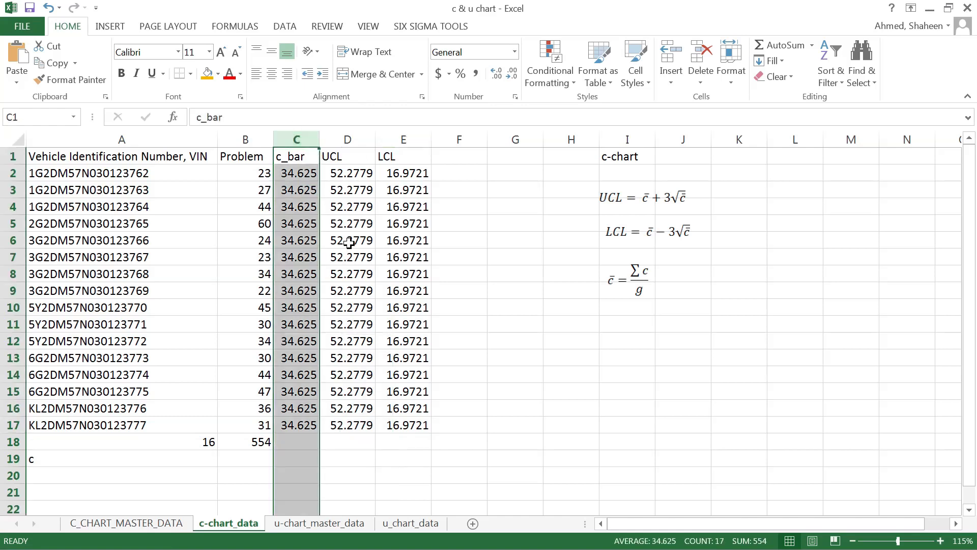
left_click(365, 234)
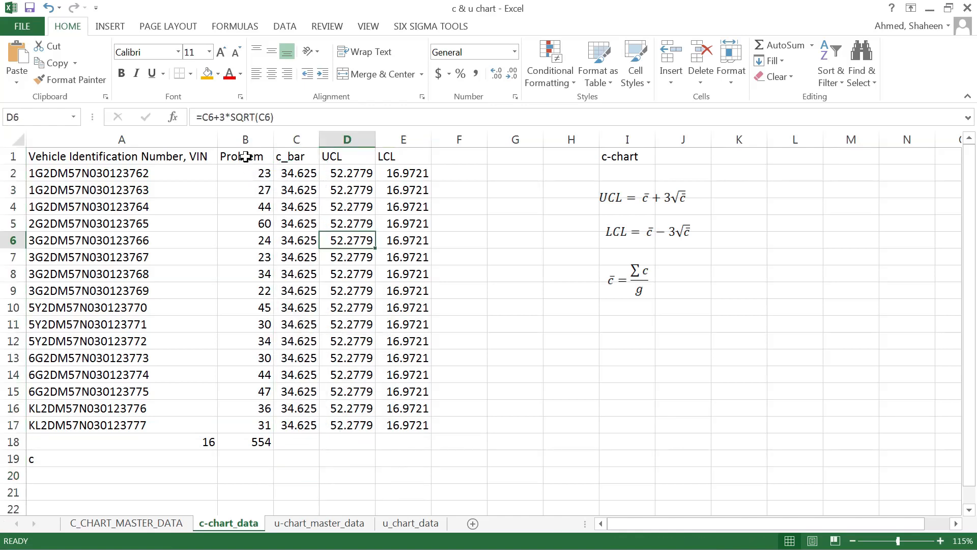
Insert a Line with Markers chart of B1:E17 and position it over the data
left_click_drag(245, 157, 429, 427)
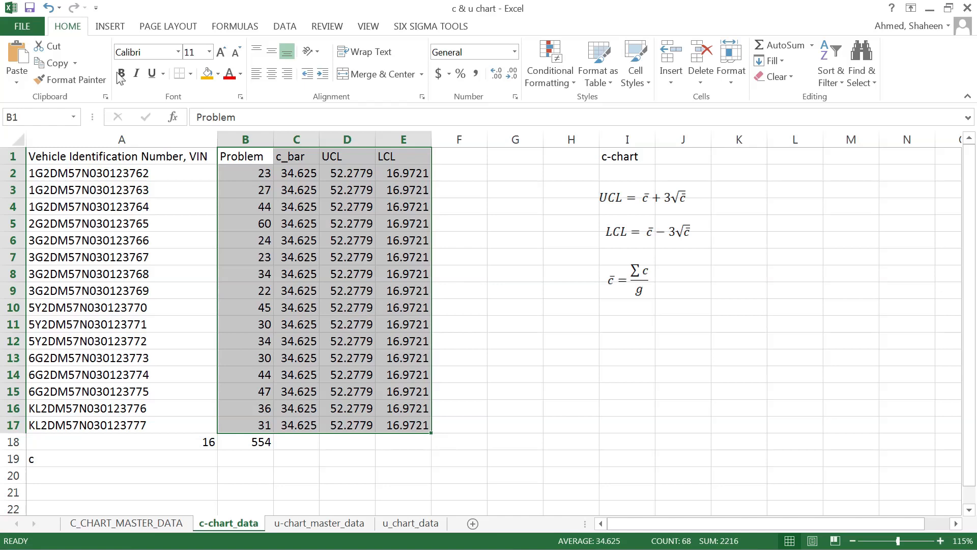
left_click(116, 32)
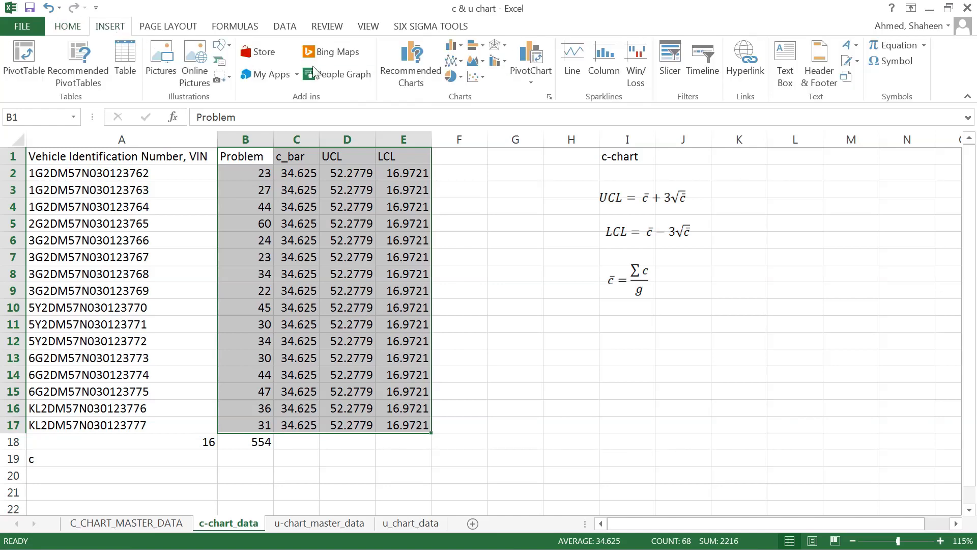
left_click(456, 62)
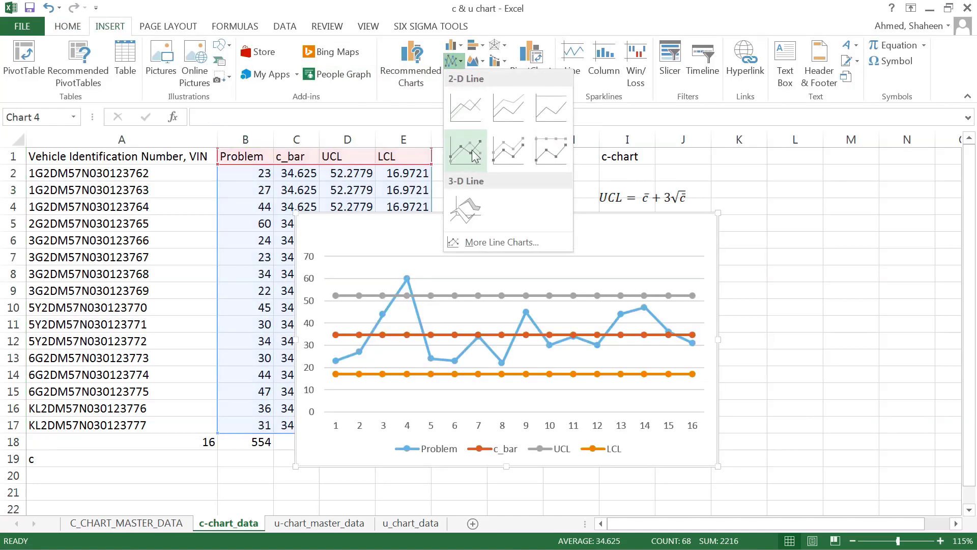
left_click(473, 154)
left_click_drag(636, 211, 819, 177)
left_click_drag(476, 431, 309, 439)
left_click_drag(789, 183, 652, 208)
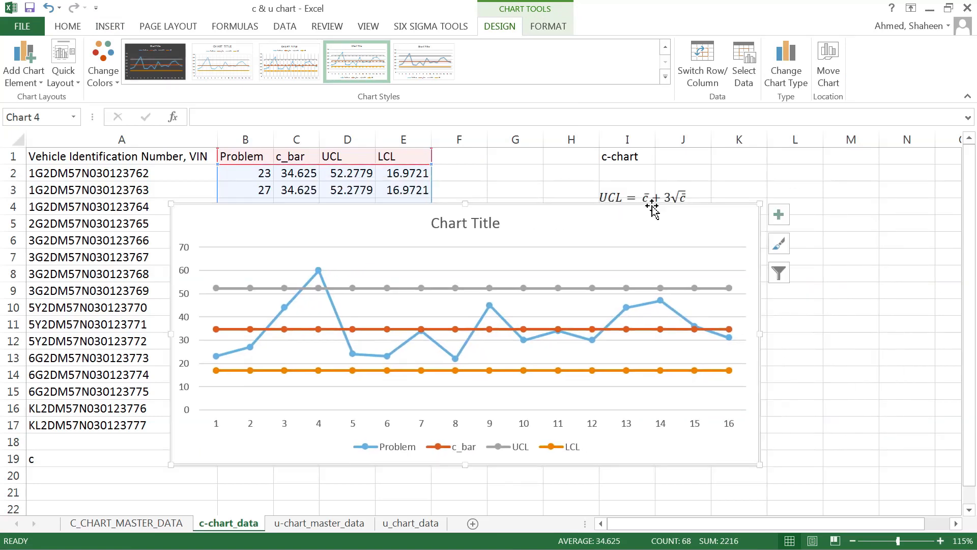
Retitle the chart 'trail control c-chart'
double_click(458, 224)
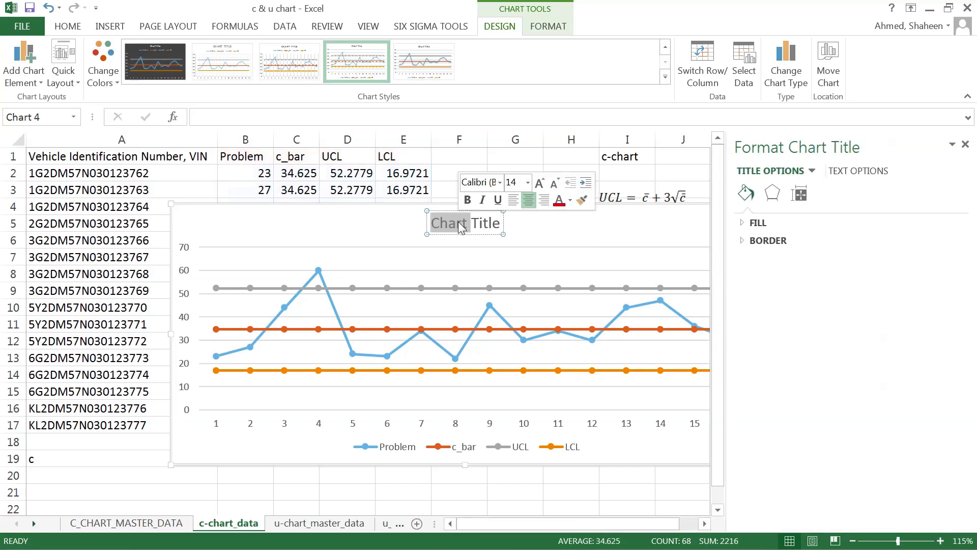
double_click(461, 223)
key("BackSpace")
double_click(460, 223)
key("BackSpace")
type("c")
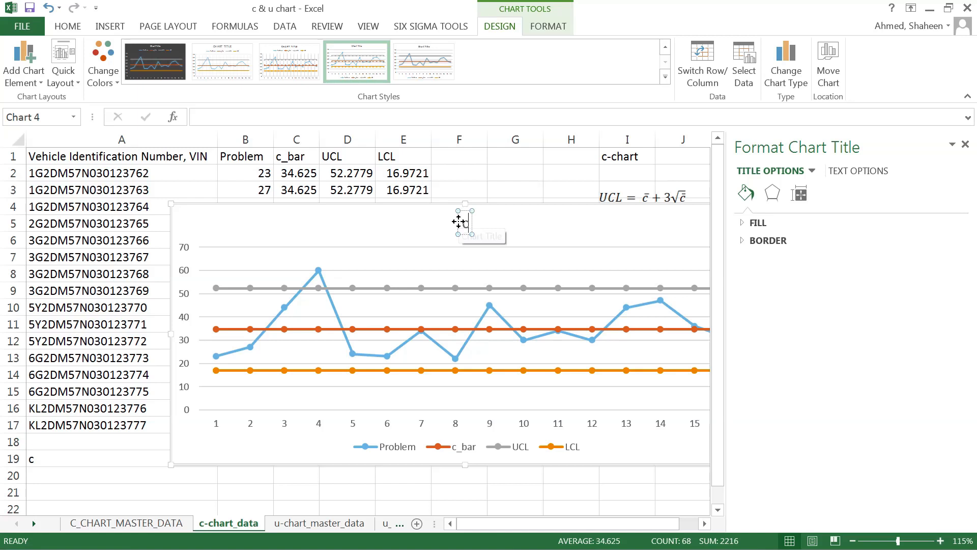
type("-chart")
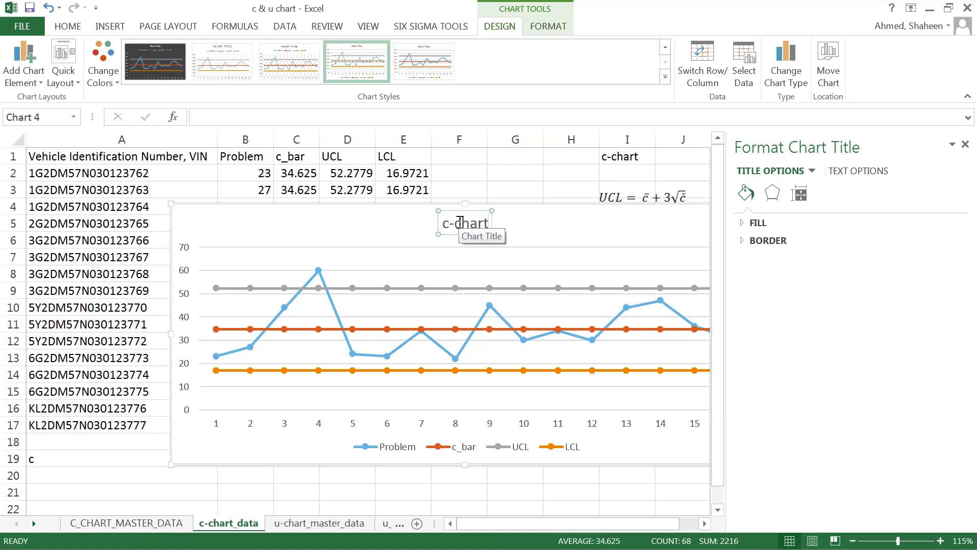
type("r")
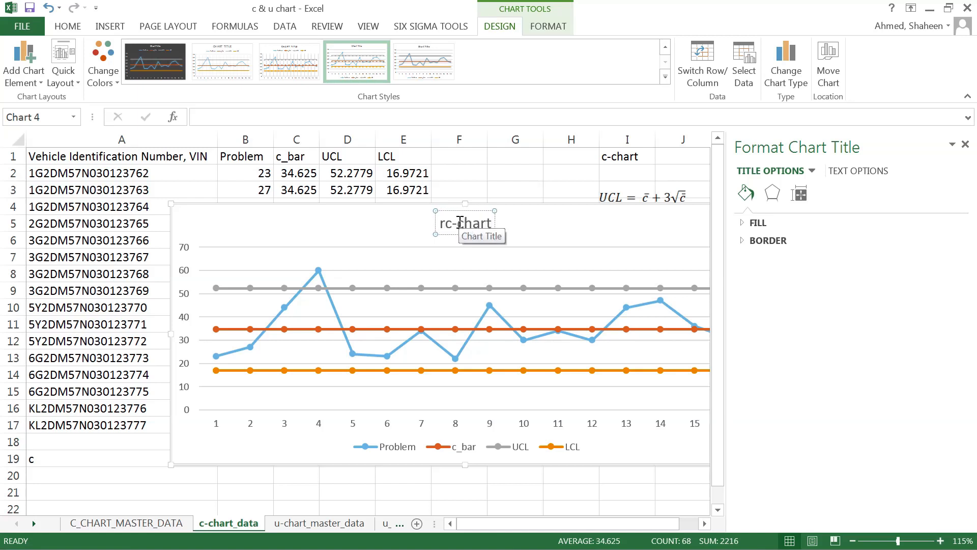
key("BackSpace")
type("trail ")
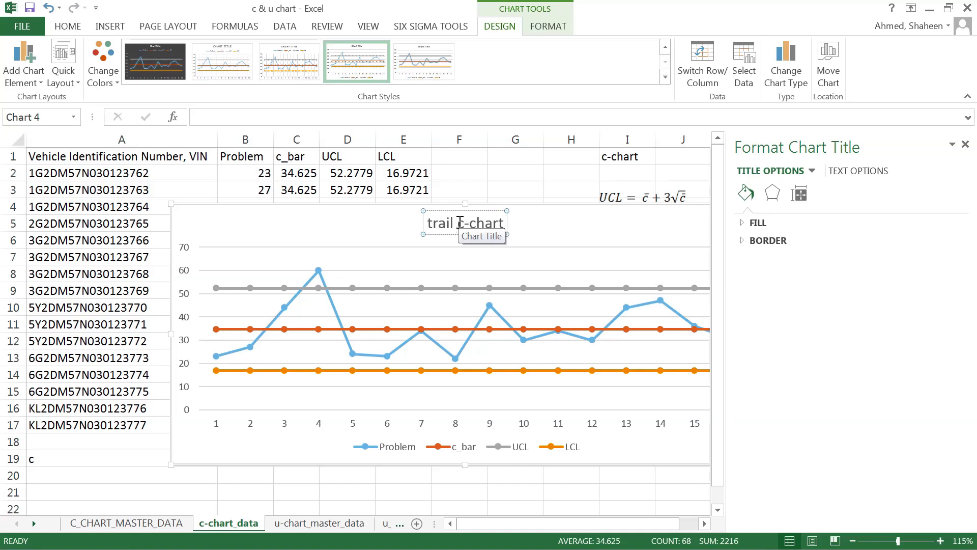
type("control")
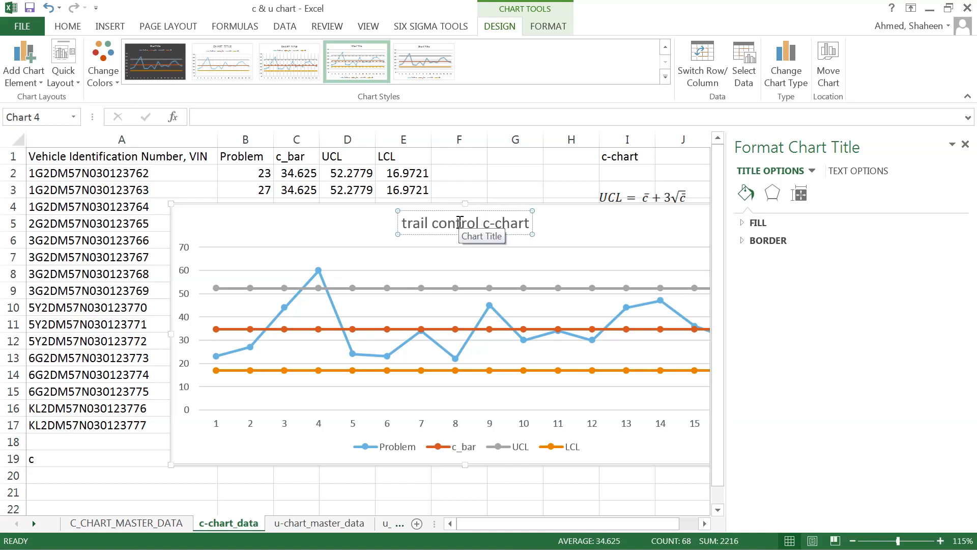
Add axis titles and label the vertical axis 'count of defectives/problems'
left_click(696, 208)
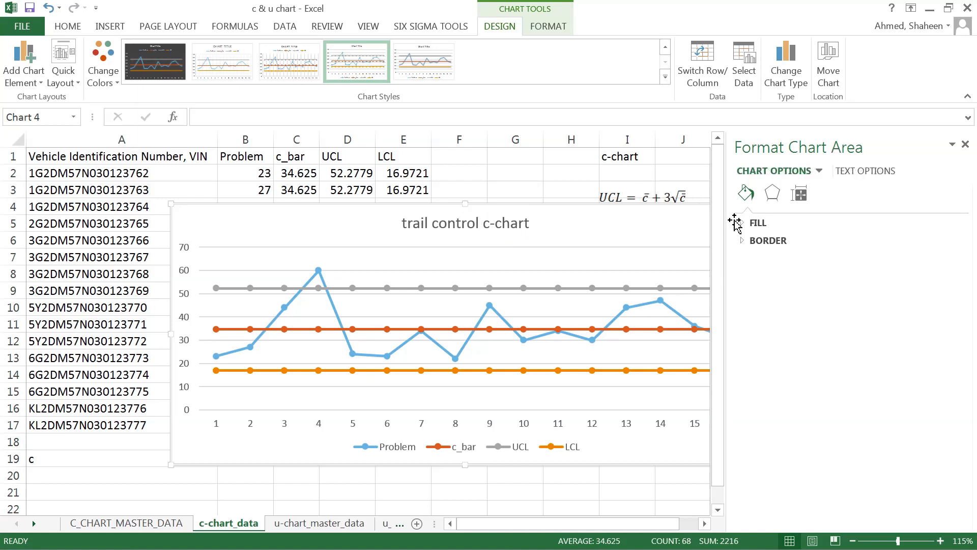
left_click(966, 144)
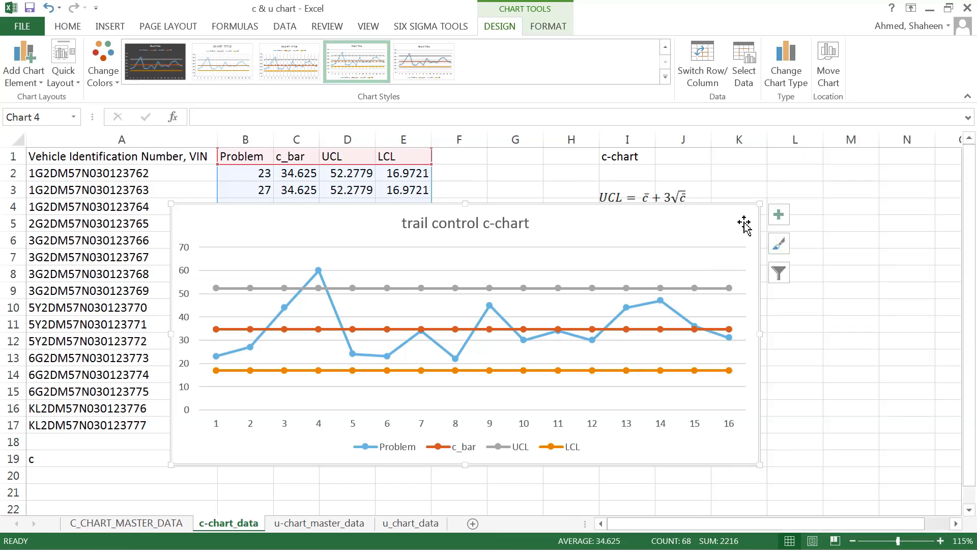
left_click(778, 214)
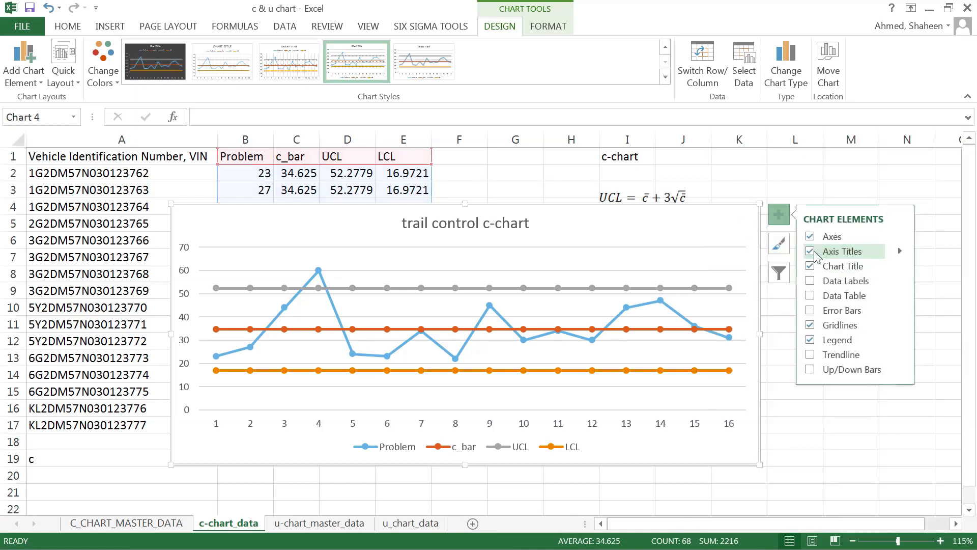
left_click(809, 251)
triple_click(198, 303)
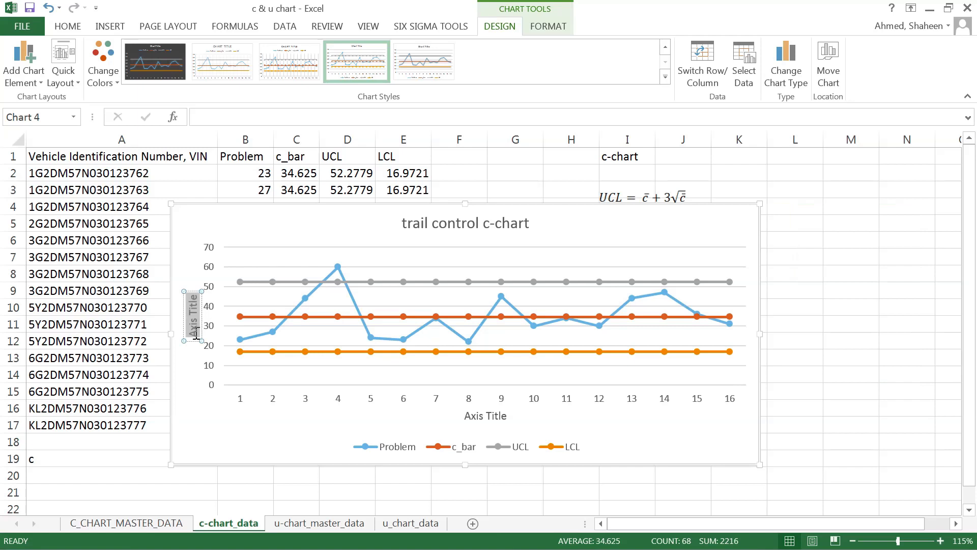
type("nu")
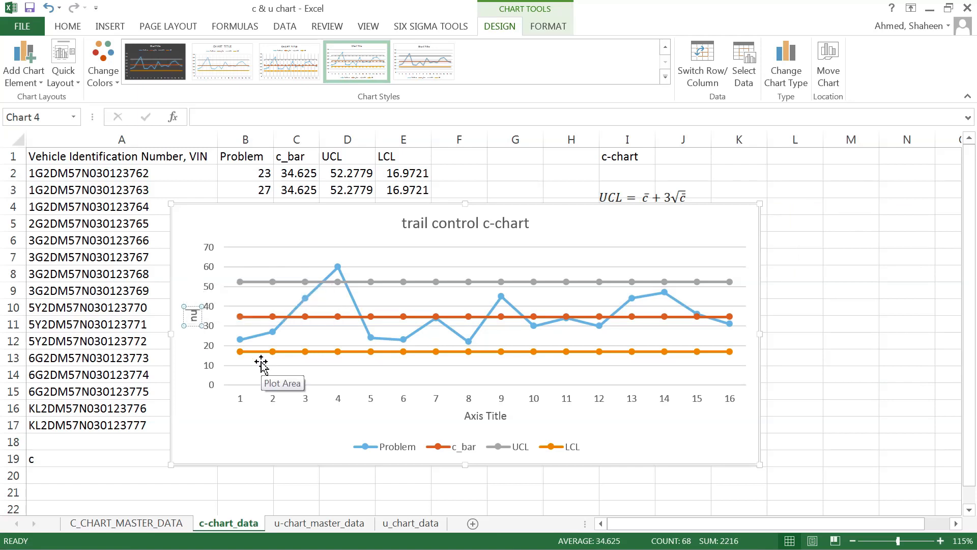
type("mber of d")
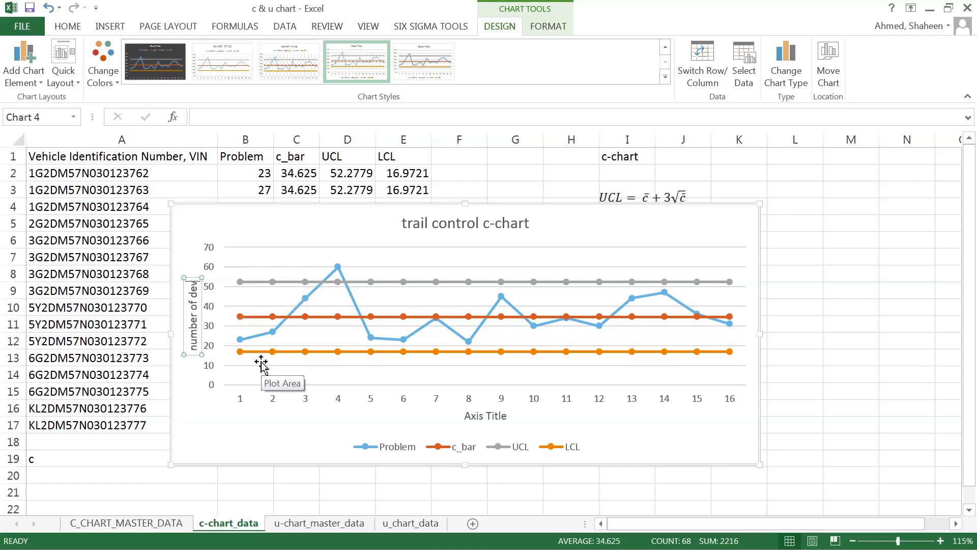
type("e")
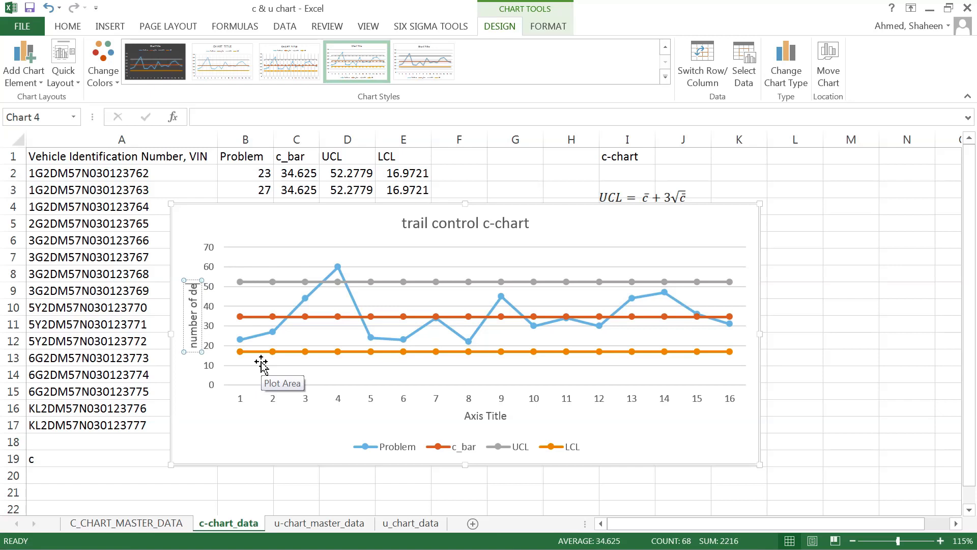
key("BackSpace")
key("BackSpace")
key("BackSpace")
key("BackSpace")
key("BackSpace")
key("BackSpace")
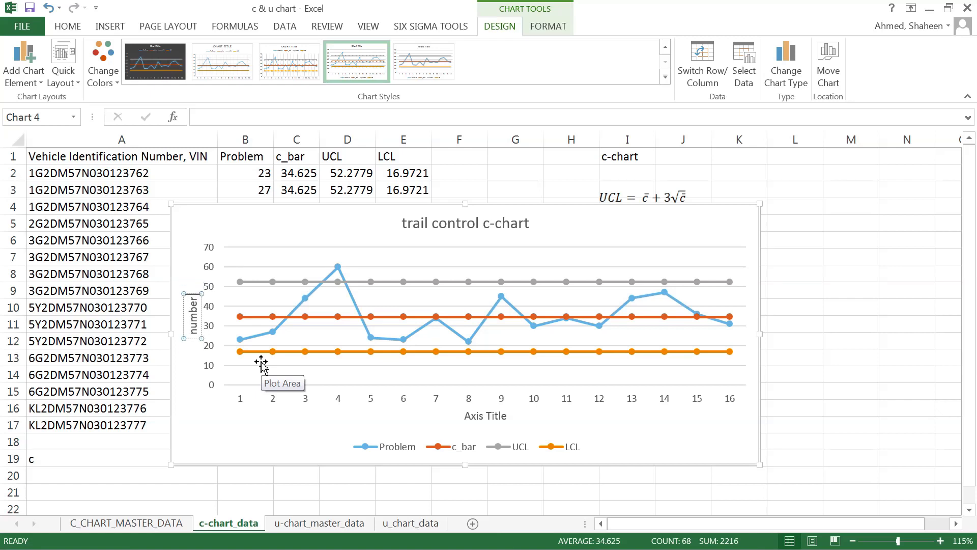
type("of")
key("BackSpace")
key("BackSpace")
key("BackSpace")
key("BackSpace")
key("BackSpace")
key("BackSpace")
key("BackSpace")
key("BackSpace")
key("BackSpace")
type("count of d")
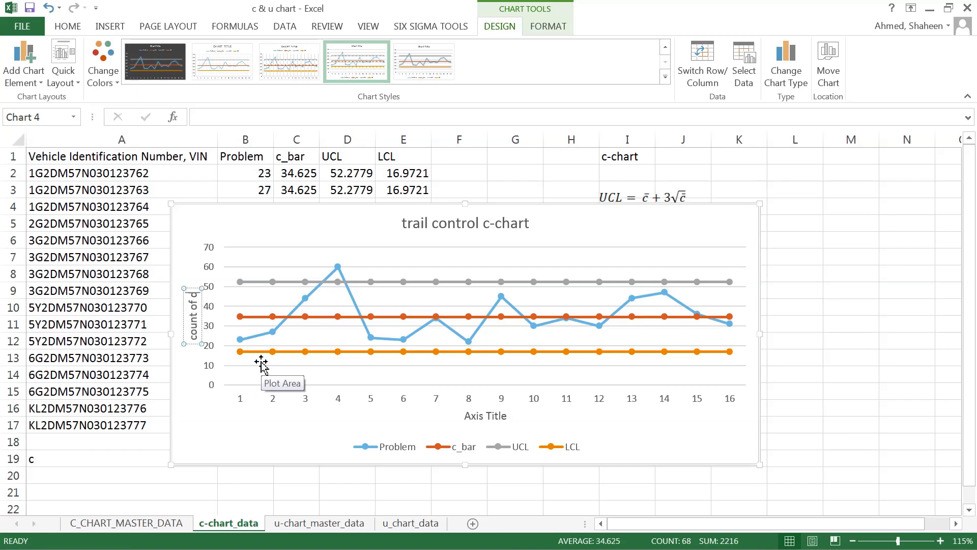
type("efectives")
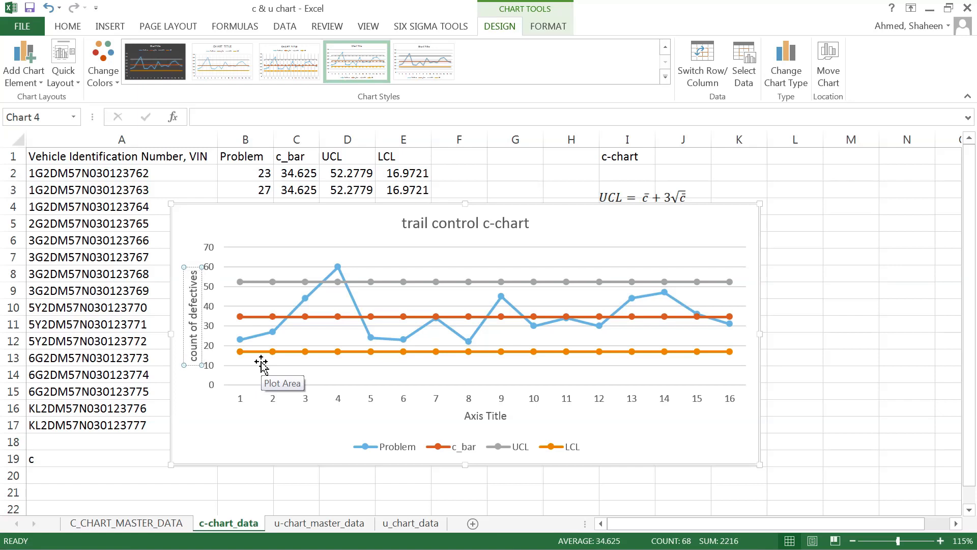
type("/problems")
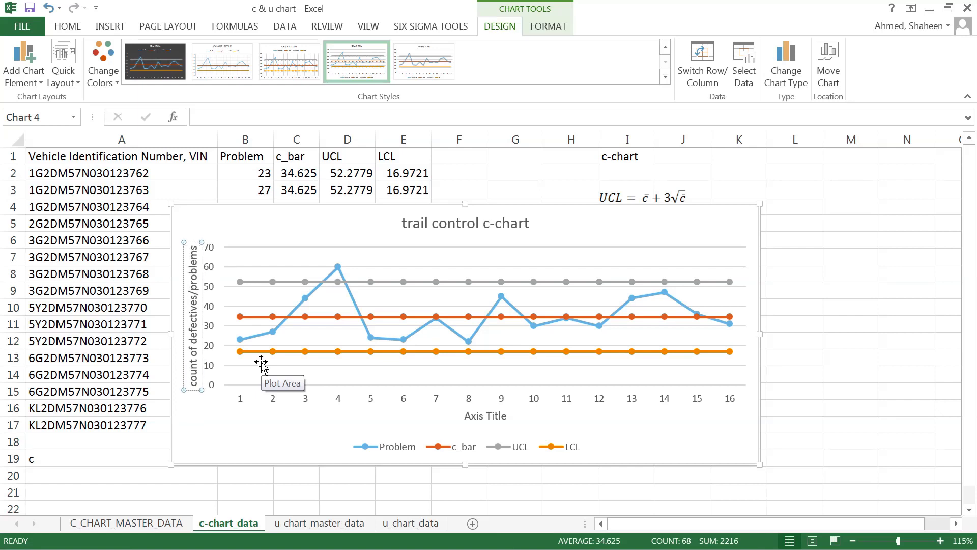
Label the horizontal axis 'Subgroup (car)'
left_click(478, 416)
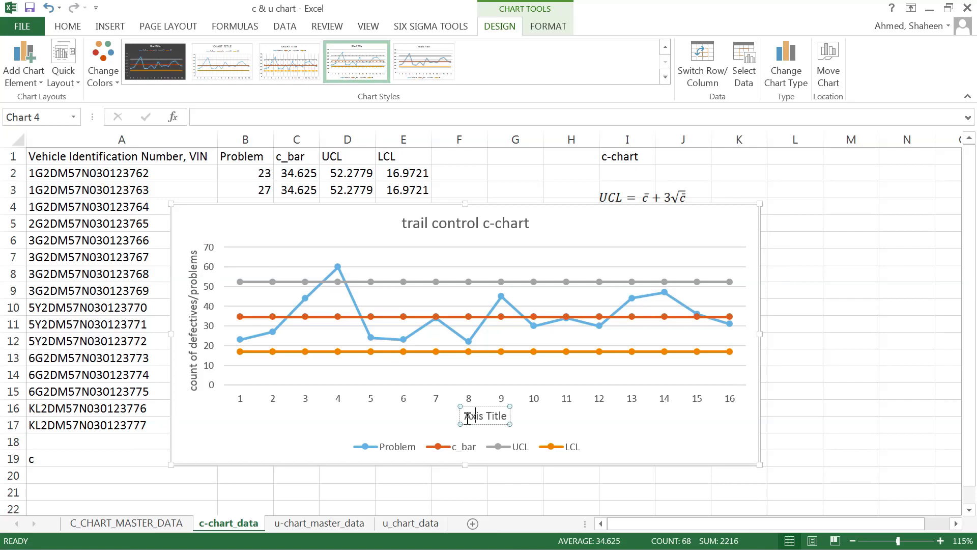
left_click_drag(467, 418, 516, 414)
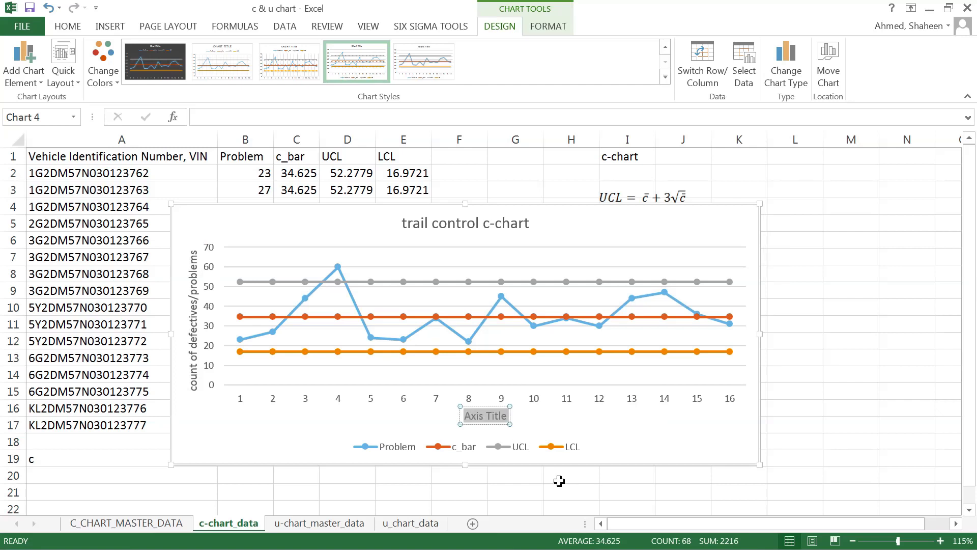
type("Car")
key("BackSpace")
key("BackSpace")
key("BackSpace")
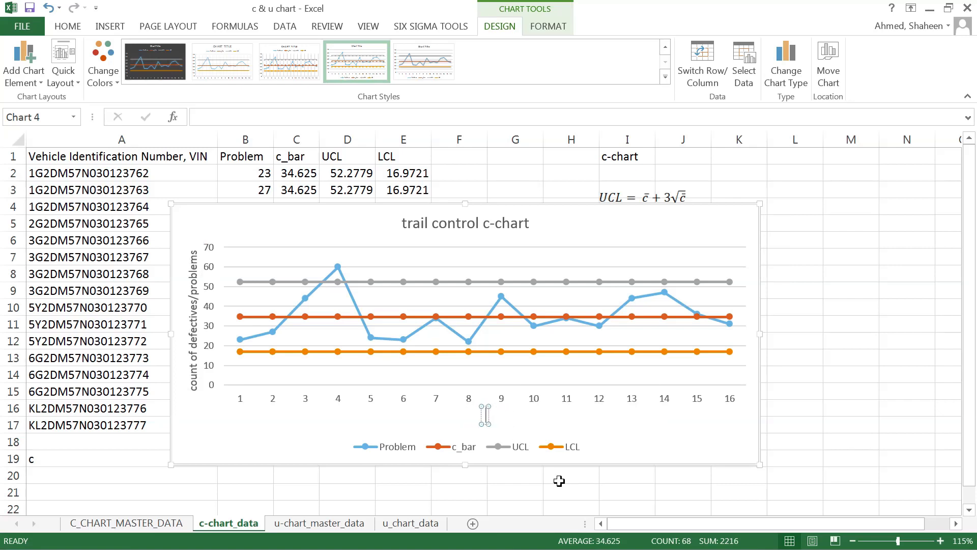
type("Subgroup")
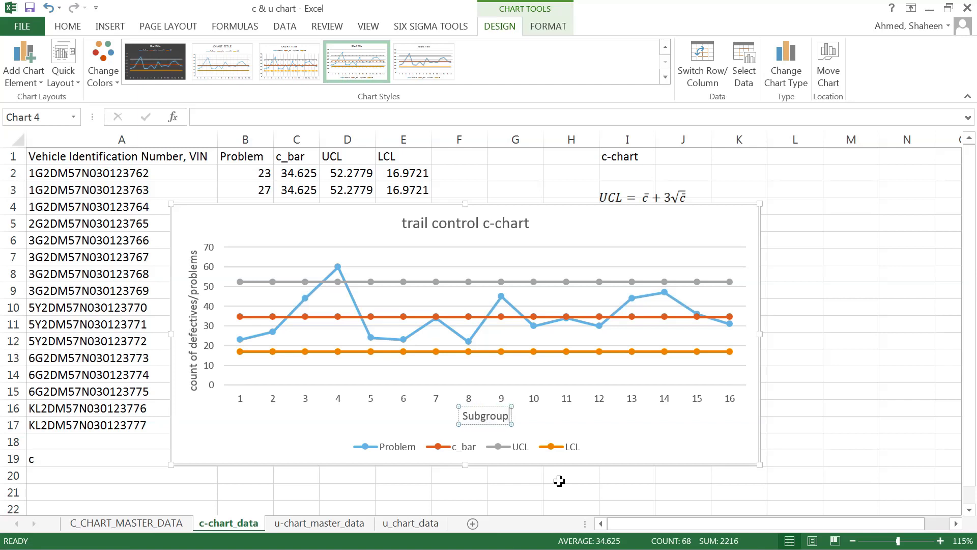
type(" (car")
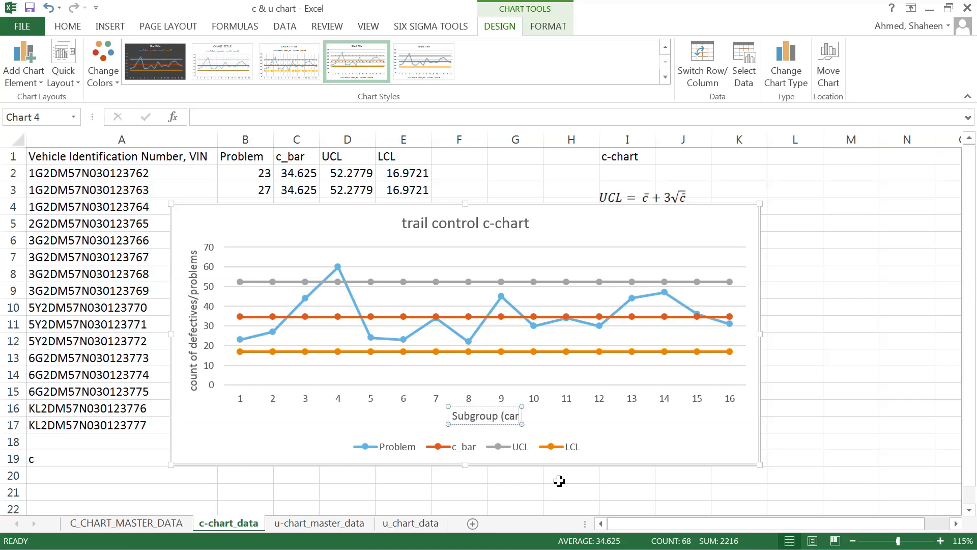
type(")")
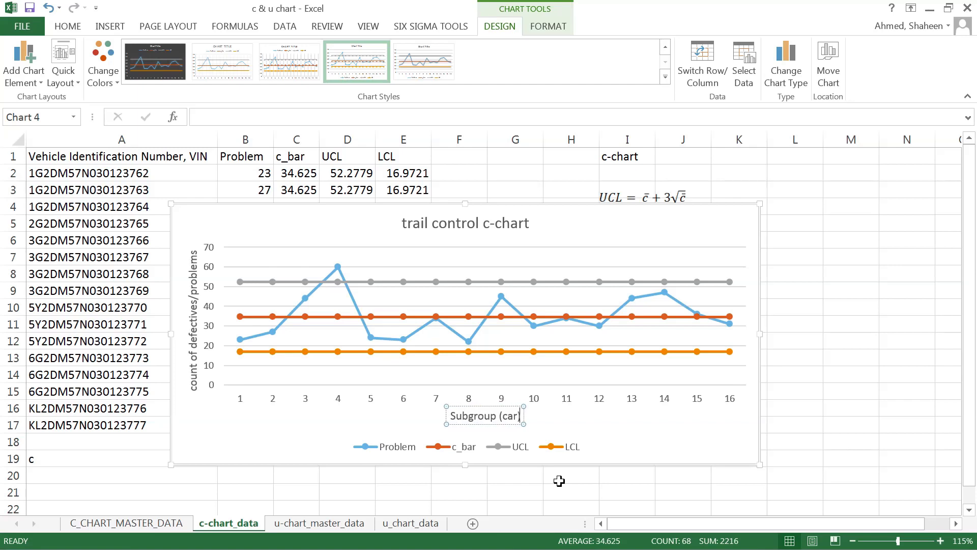
Slide the chart right to inspect row 5's car with 60 problems, then move it back left
left_click(636, 224)
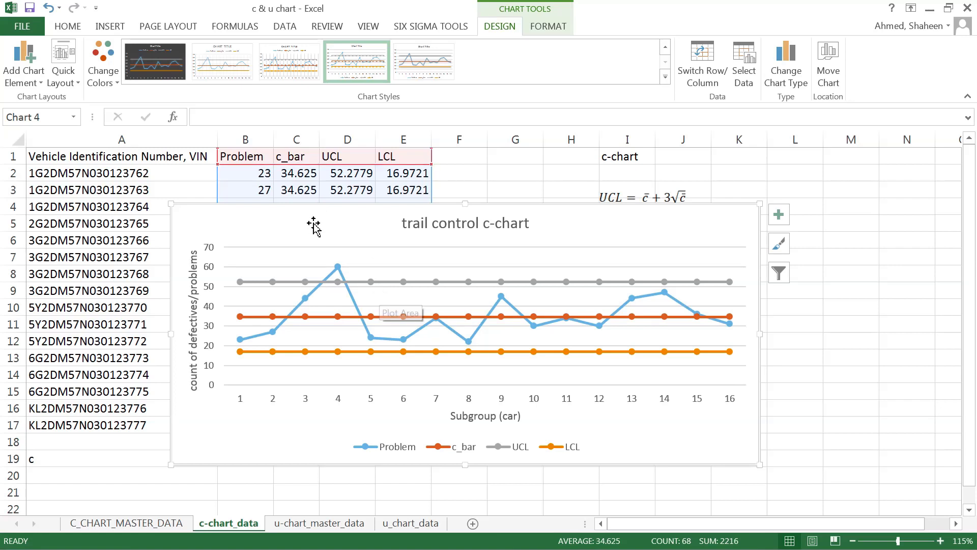
left_click_drag(329, 209, 305, 206)
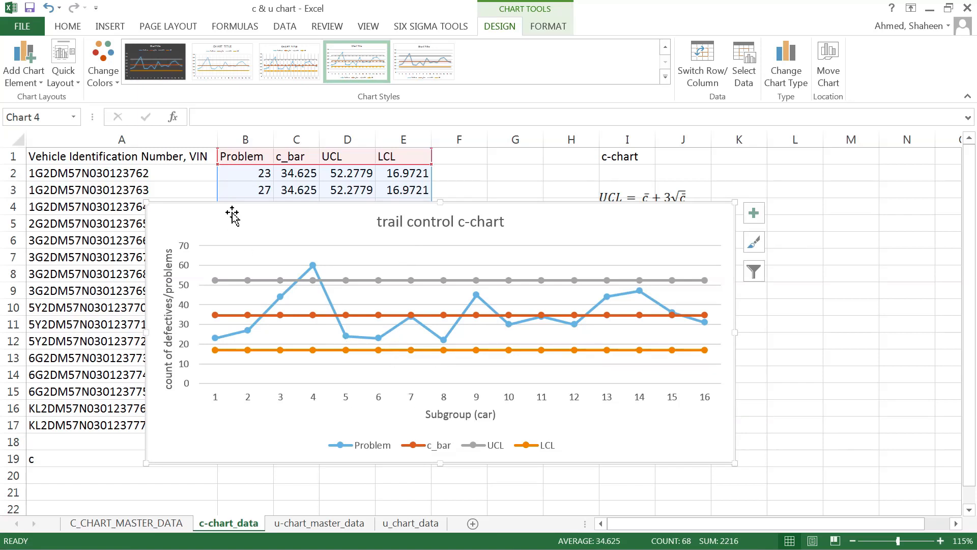
left_click_drag(234, 210, 440, 229)
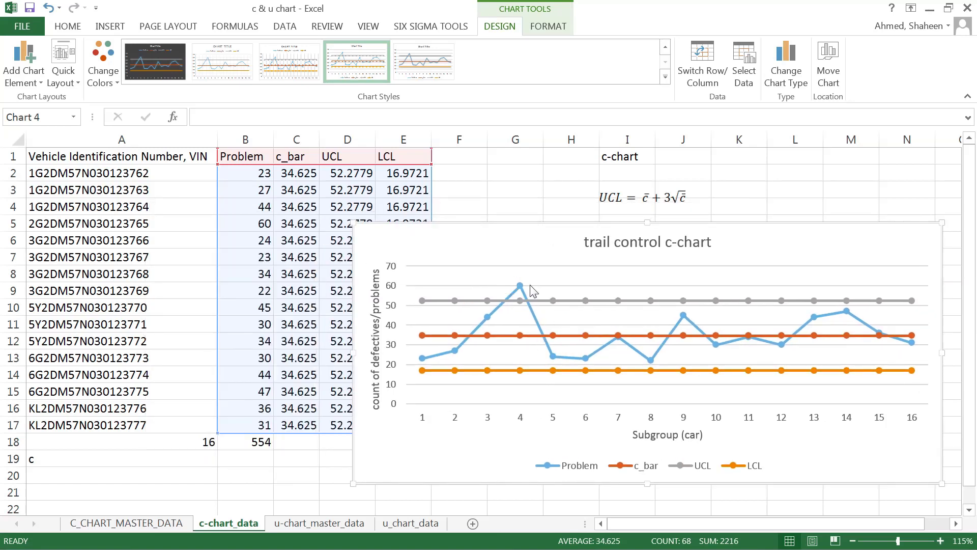
mouse_move(526, 292)
left_click(17, 223)
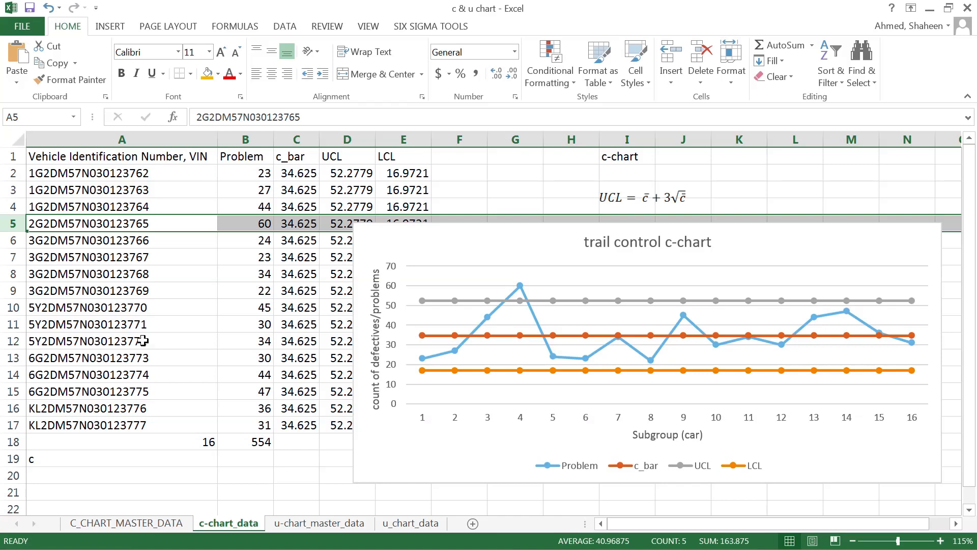
left_click_drag(502, 230, 431, 196)
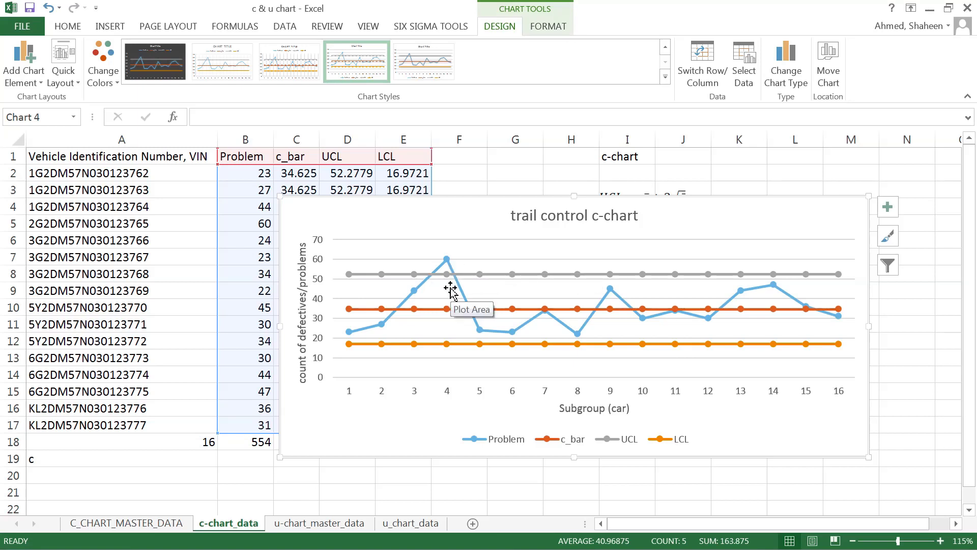
Insert a new sheet and rename it 'Revised c-chart'
left_click(473, 525)
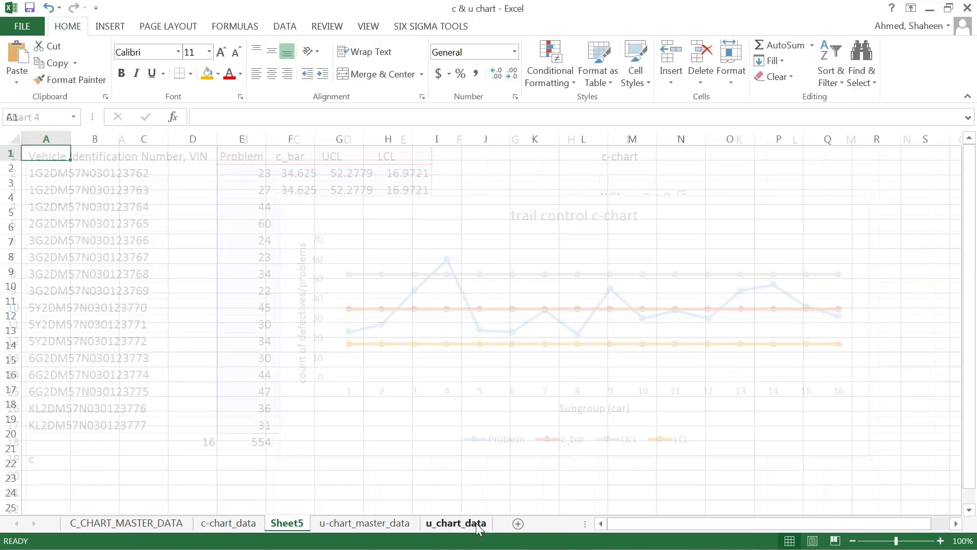
double_click(285, 524)
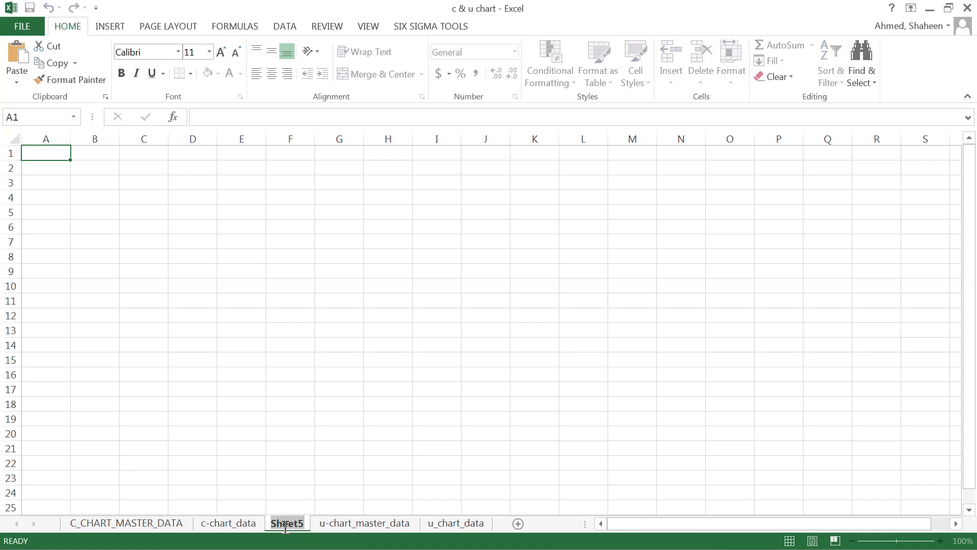
type("Revises")
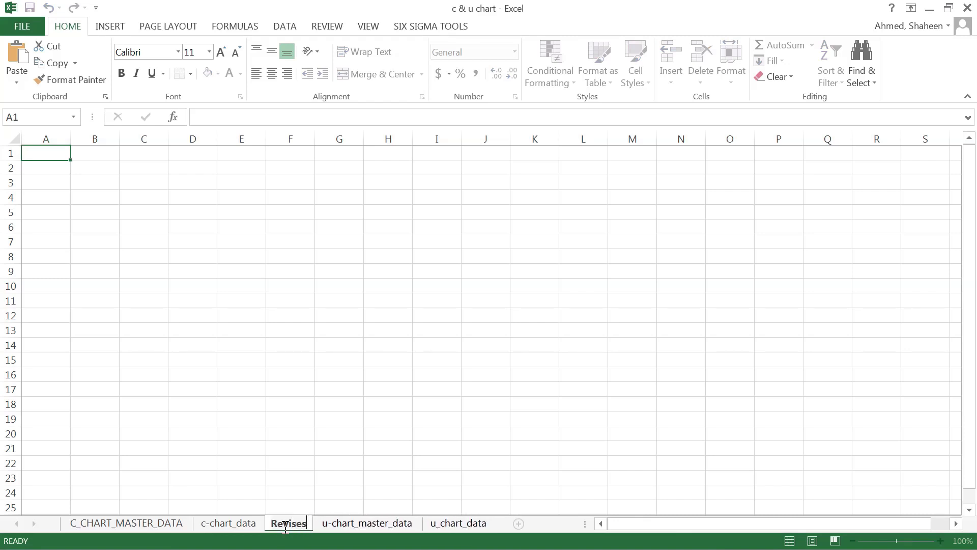
key("BackSpace")
type("d")
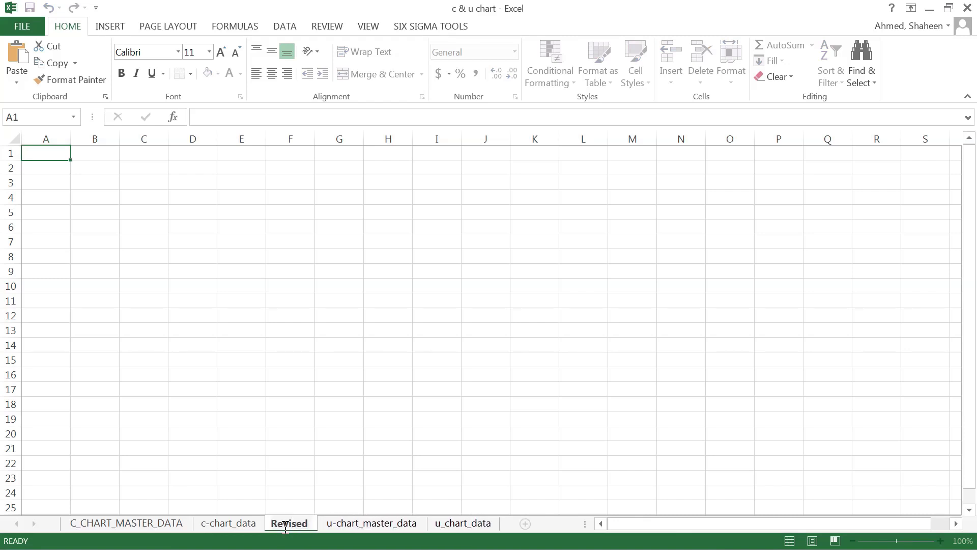
type(" c-chart")
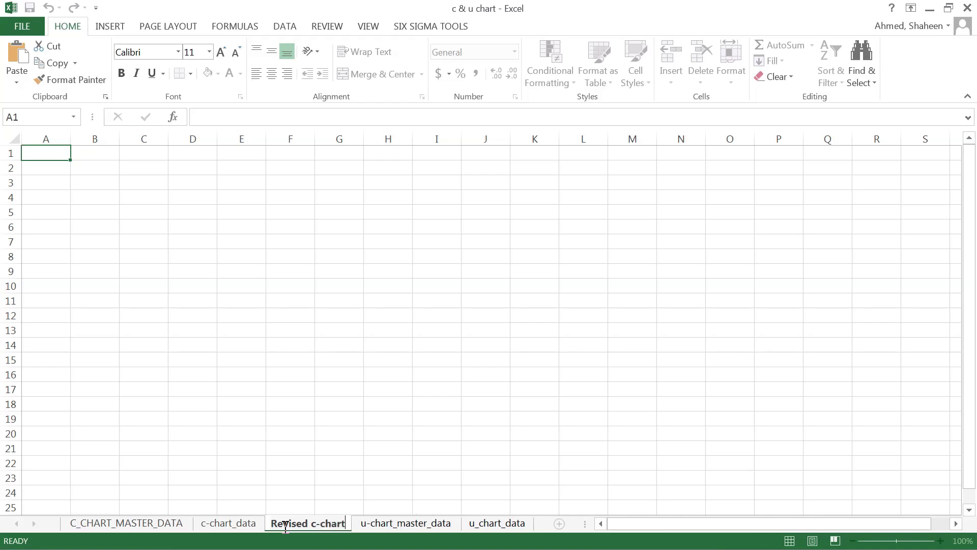
key("Return")
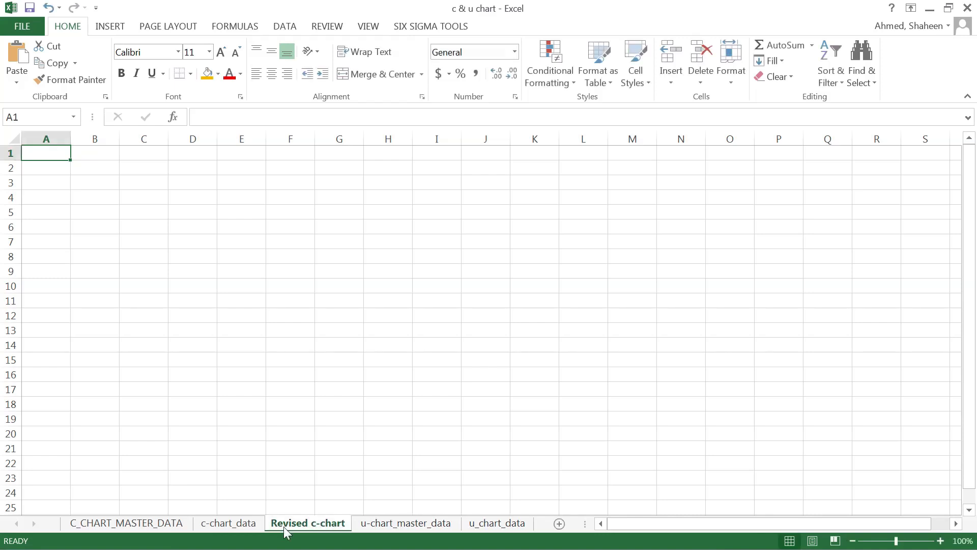
Copy the entire c-chart_data sheet and paste it at A1 of Revised c-chart
left_click(254, 525)
left_click(387, 491)
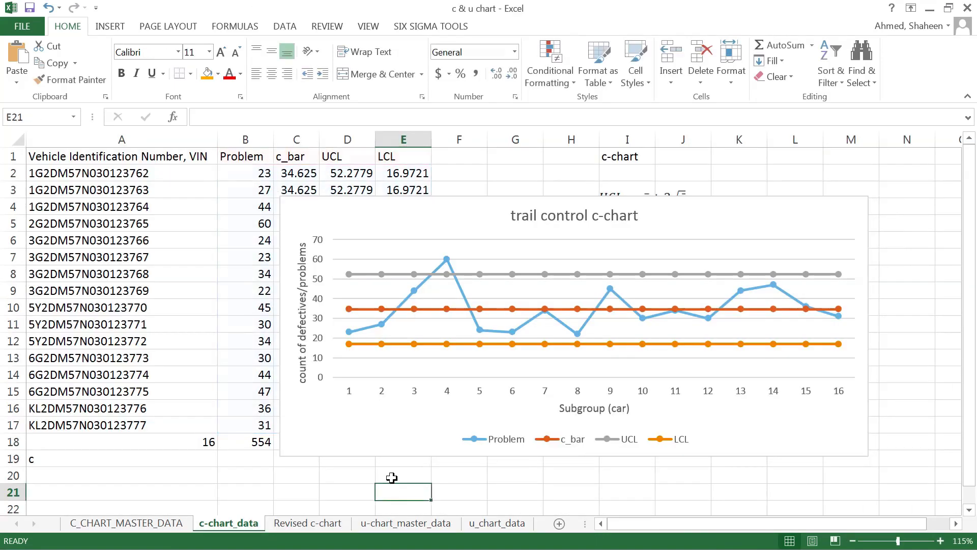
key("ctrl+a")
key("ctrl+c")
left_click(308, 523)
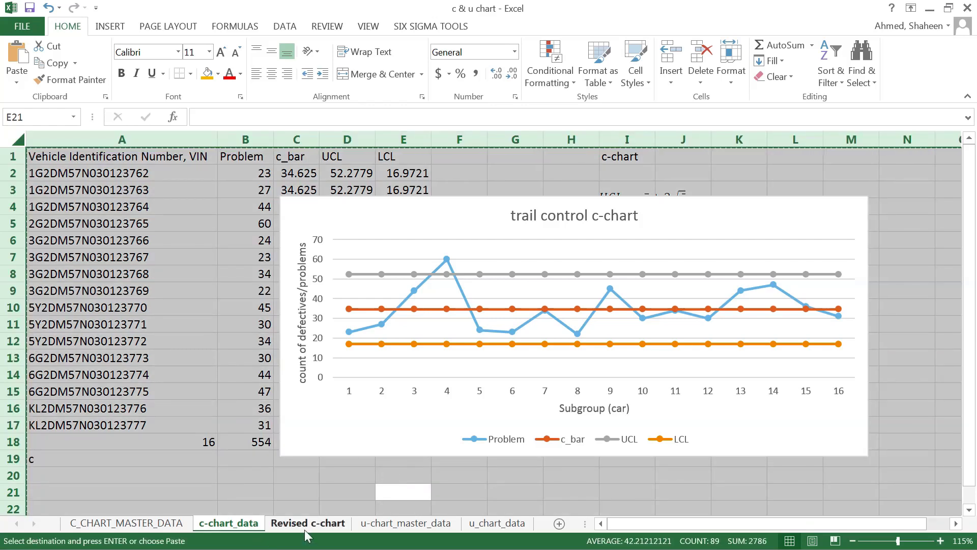
key("ctrl+v")
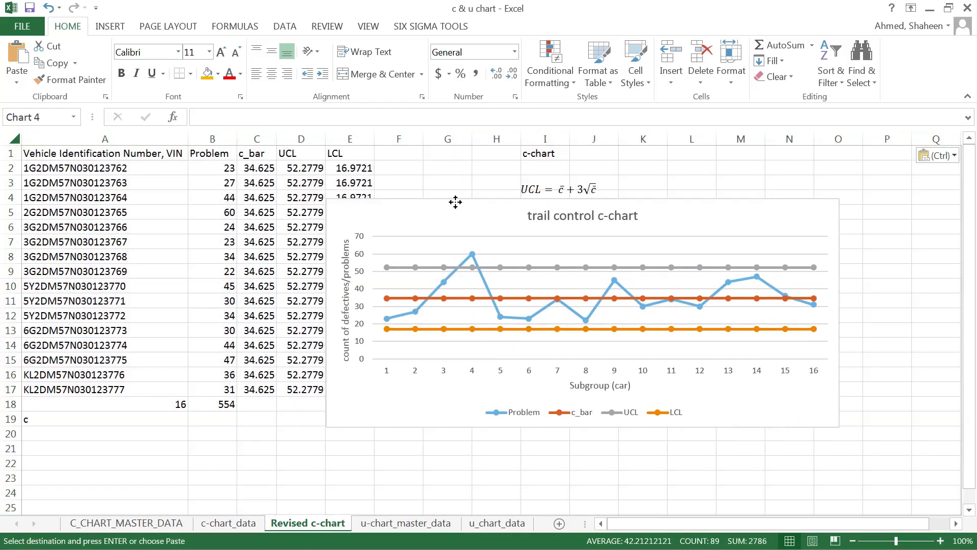
Delete the pasted chart from Revised c-chart and clear the copy selection
left_click(454, 216)
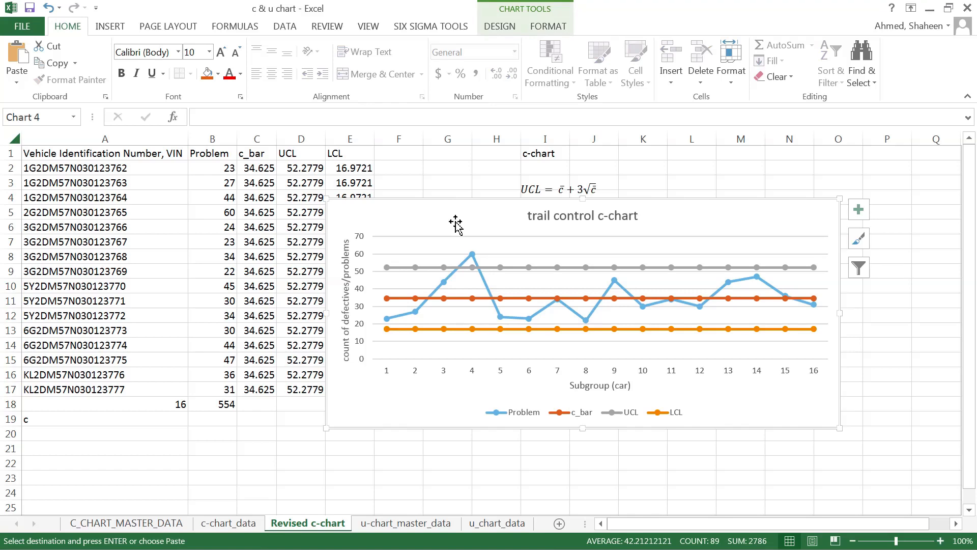
key("Delete")
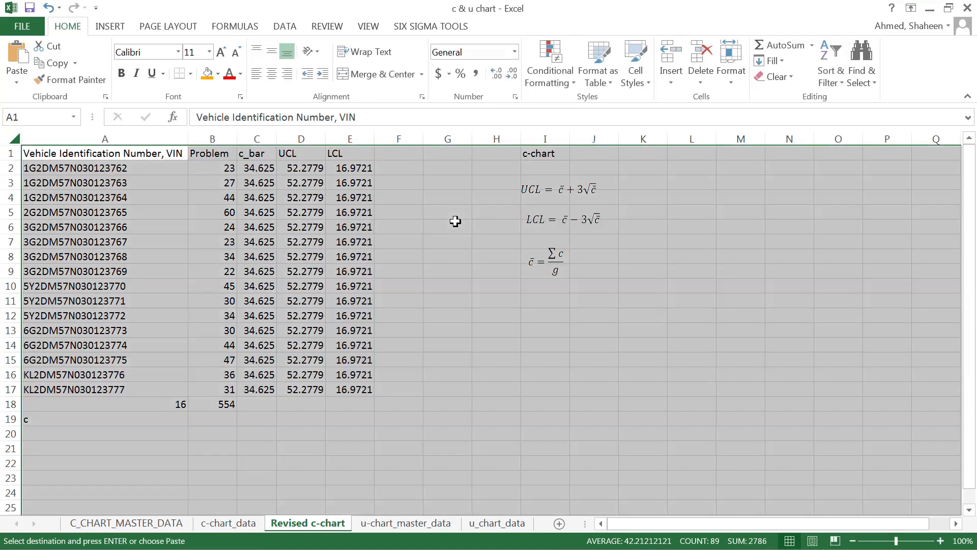
left_click(455, 221)
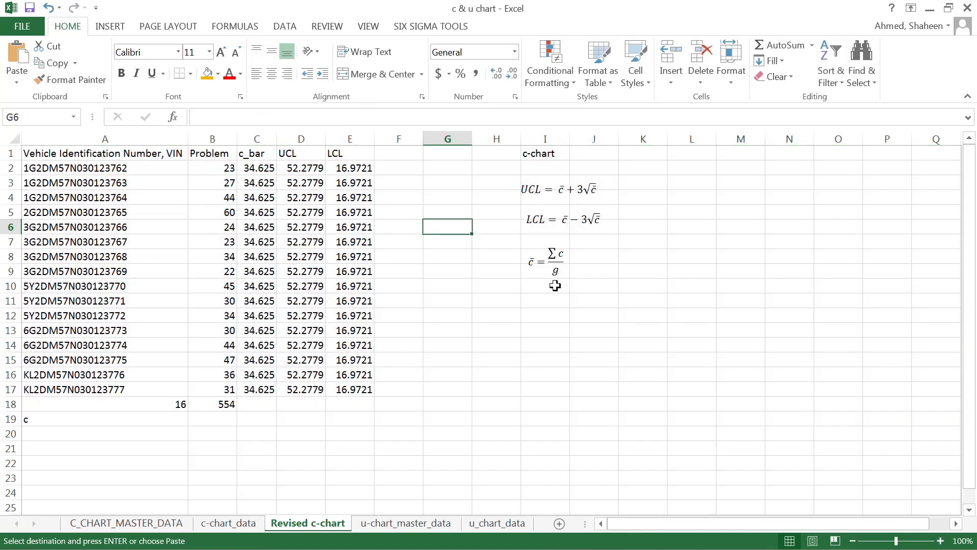
key("alt+Tab")
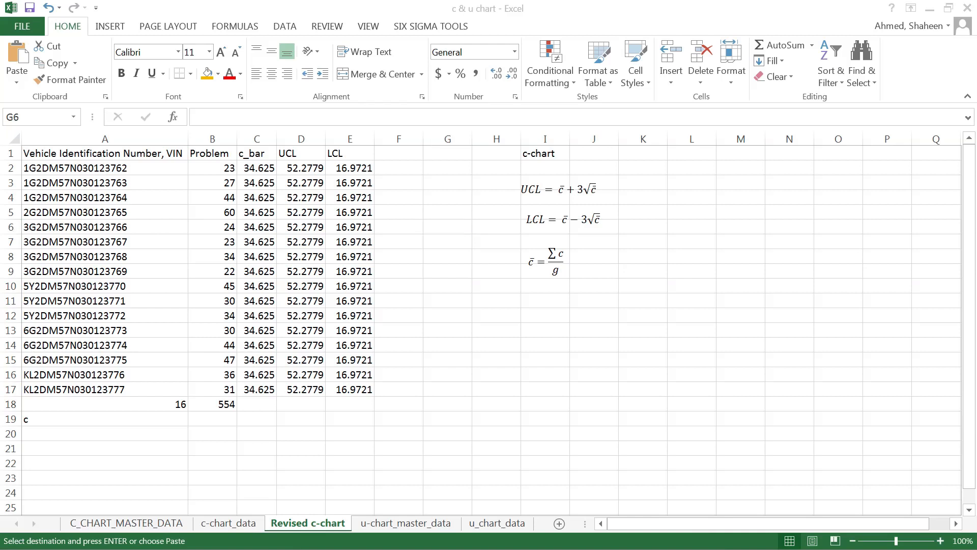
key("ctrl+c")
Paste the revised c-chart heading and equations at I10. Space the UCL and LCL pictures down and move c_new = c0 to column K
key("alt+Tab")
left_click(562, 289)
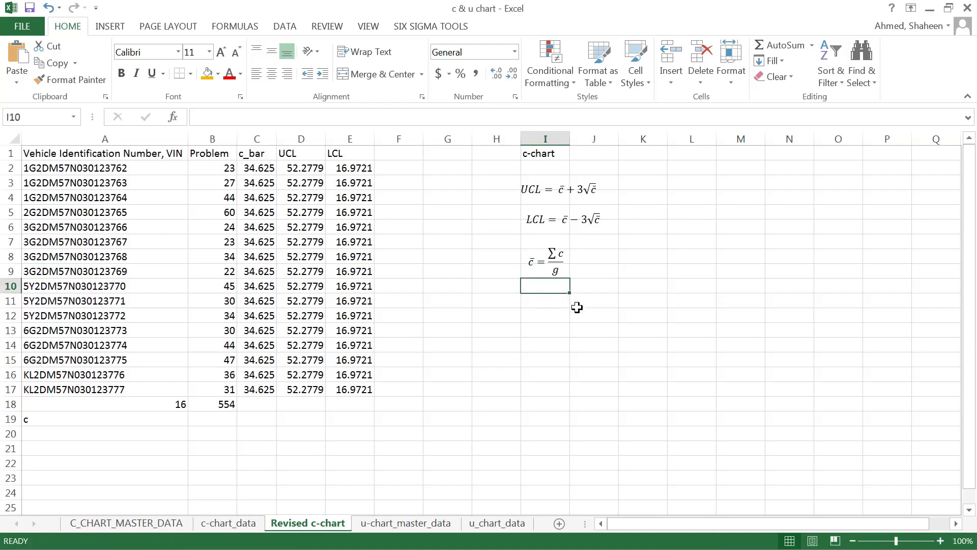
key("ctrl+v")
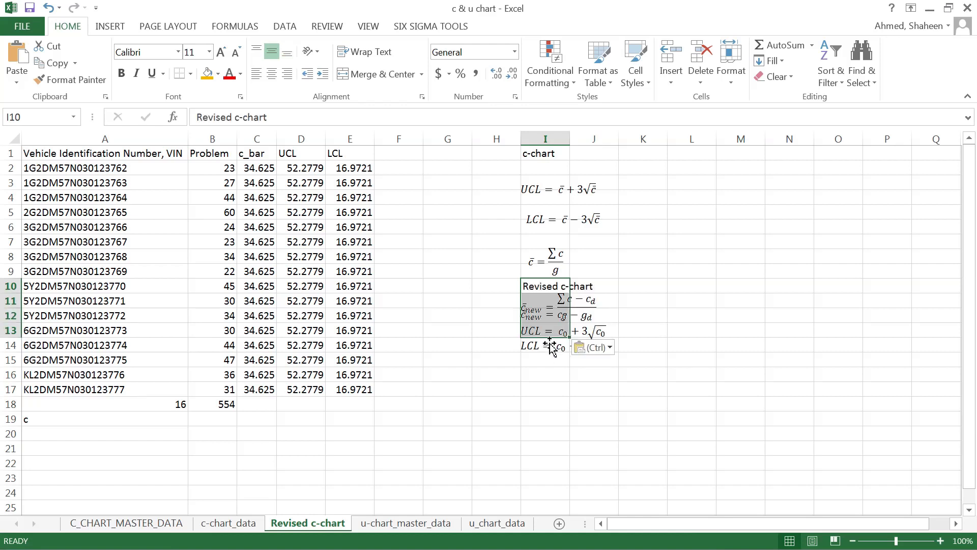
left_click_drag(551, 346, 551, 377)
left_click_drag(550, 334, 552, 351)
left_click_drag(535, 315, 662, 318)
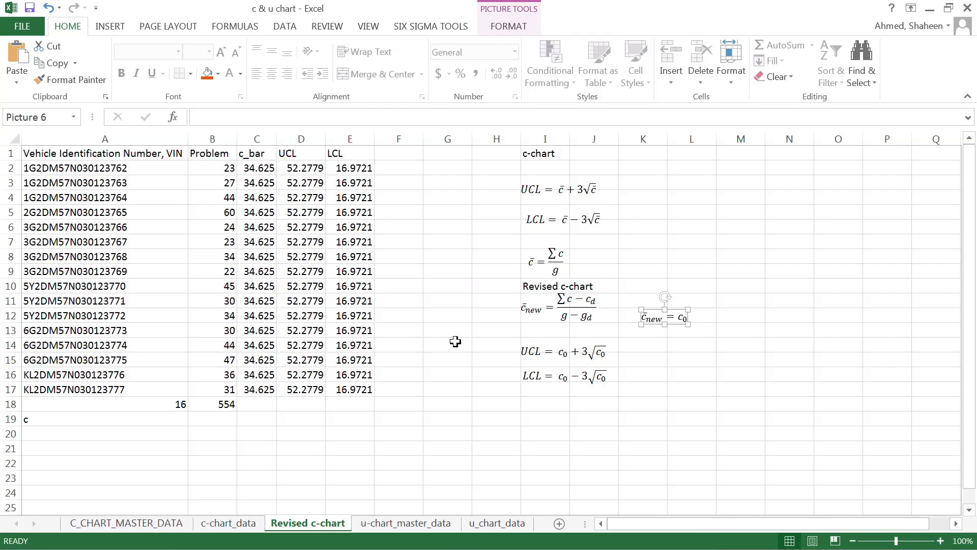
left_click(415, 321)
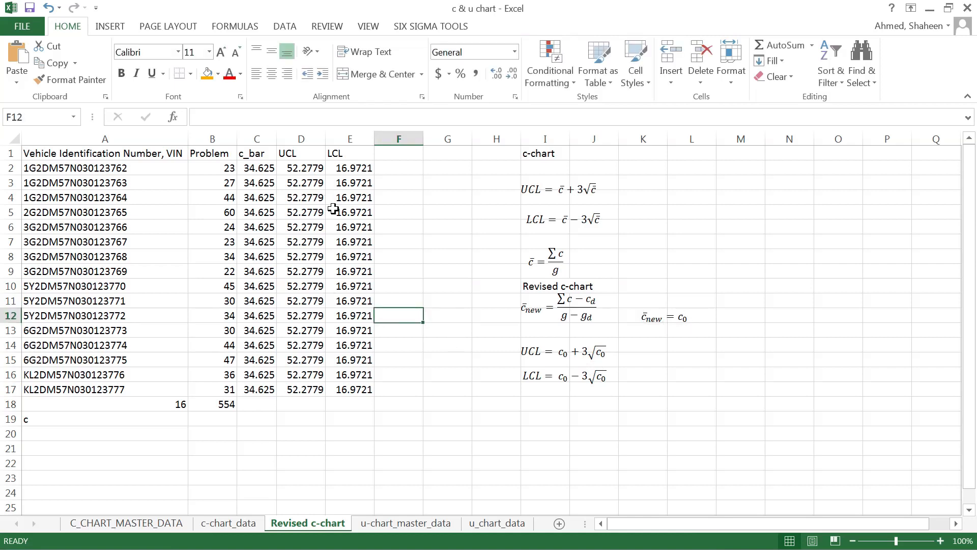
Delete the 60-problem outlier car's row, then select the Problem, c_bar, UCL and LCL data
right_click(12, 212)
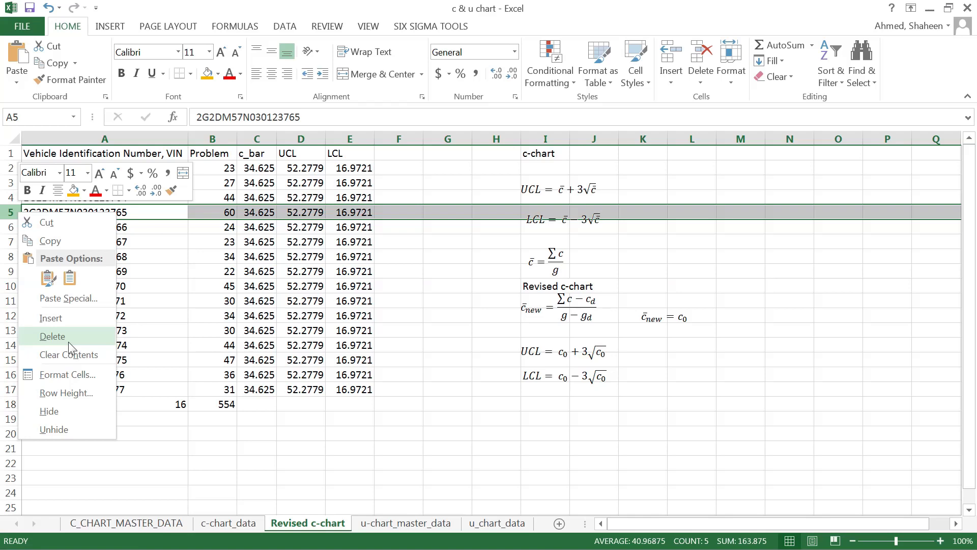
left_click(69, 334)
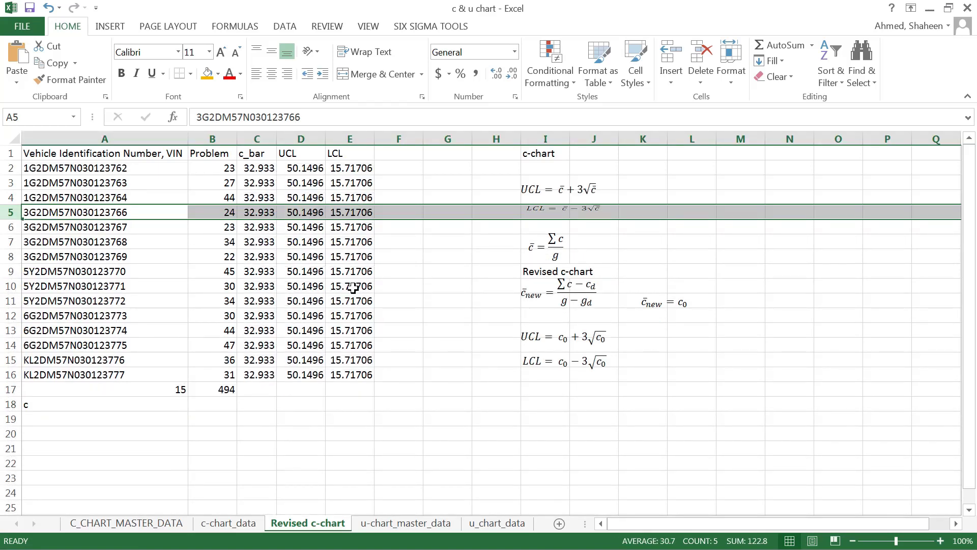
left_click_drag(255, 185, 364, 368)
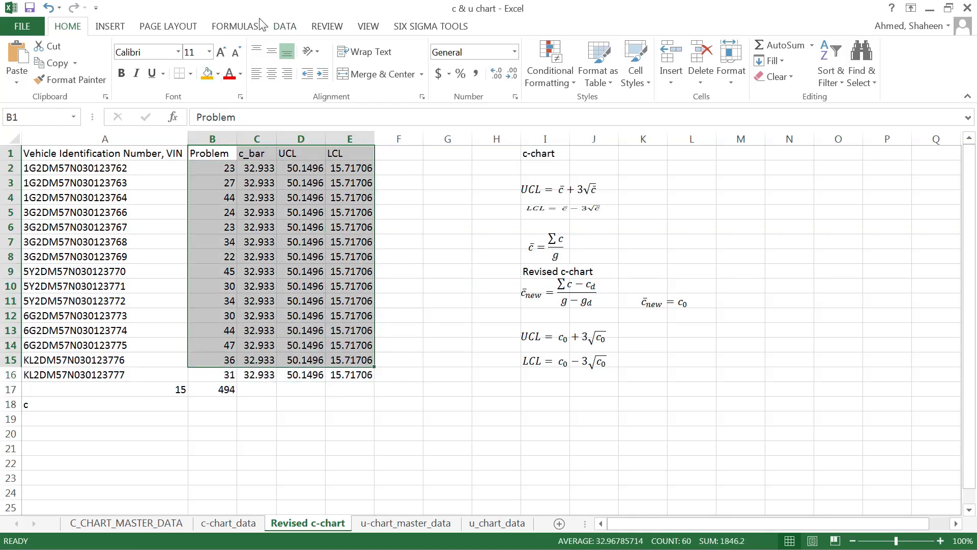
Insert a line-with-markers chart of the data beside it, extend its range to row 16, and enlarge it
left_click(109, 26)
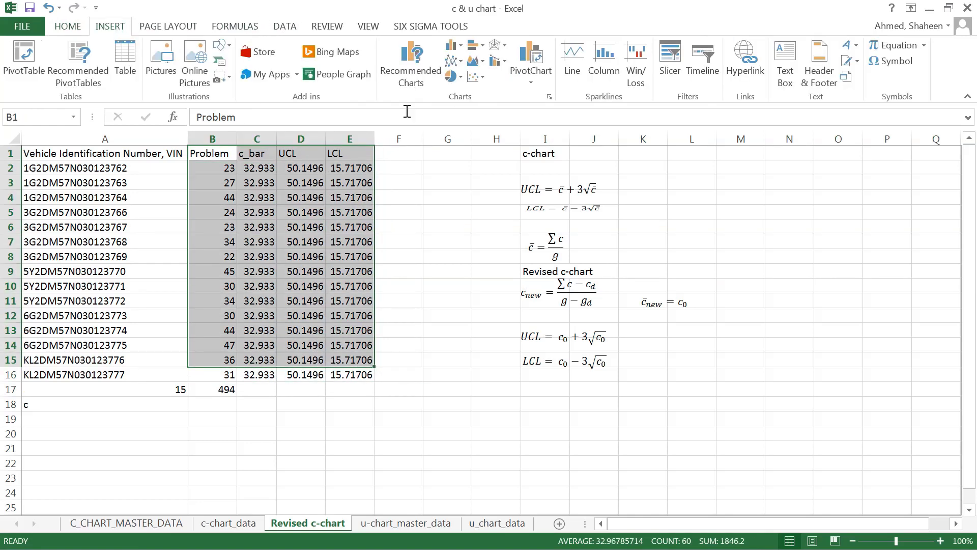
left_click(453, 61)
left_click(478, 155)
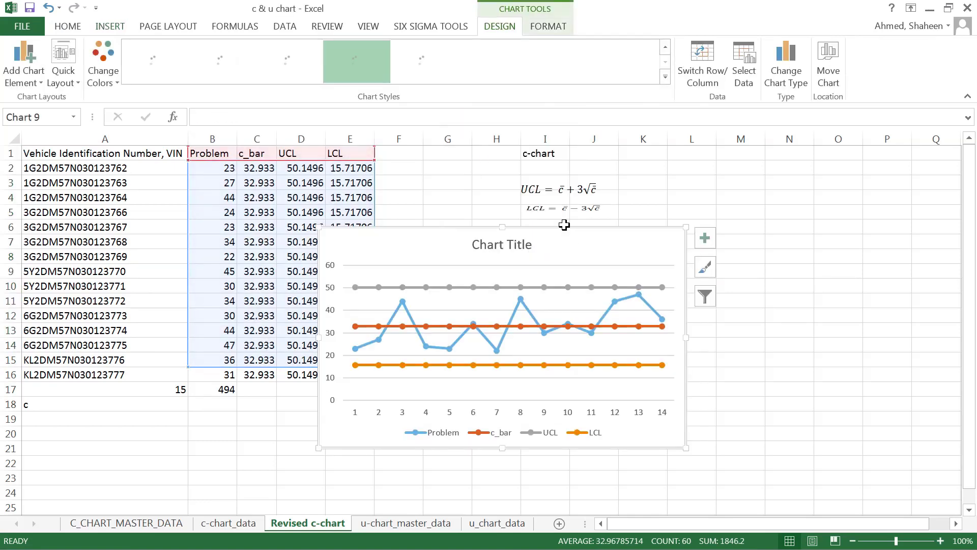
left_click_drag(563, 223, 692, 204)
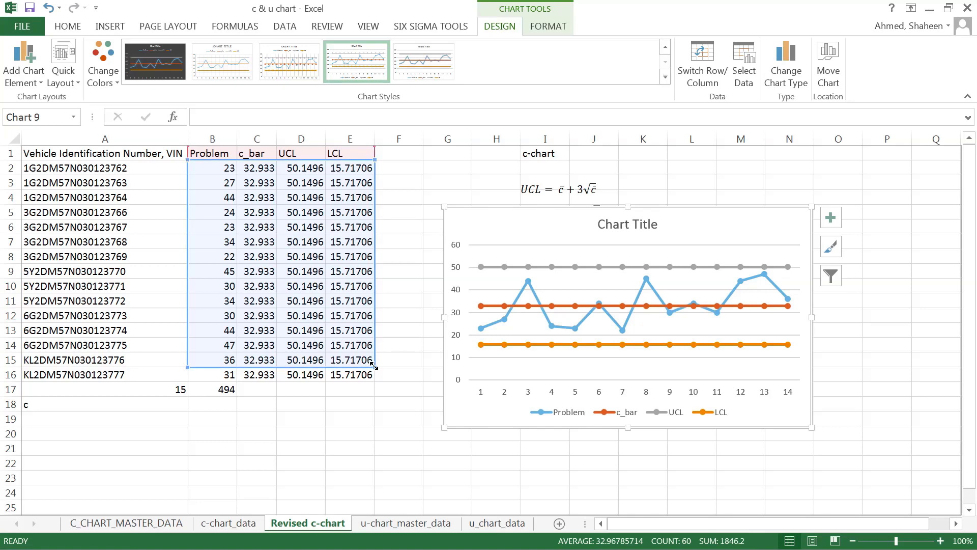
left_click_drag(373, 372, 371, 380)
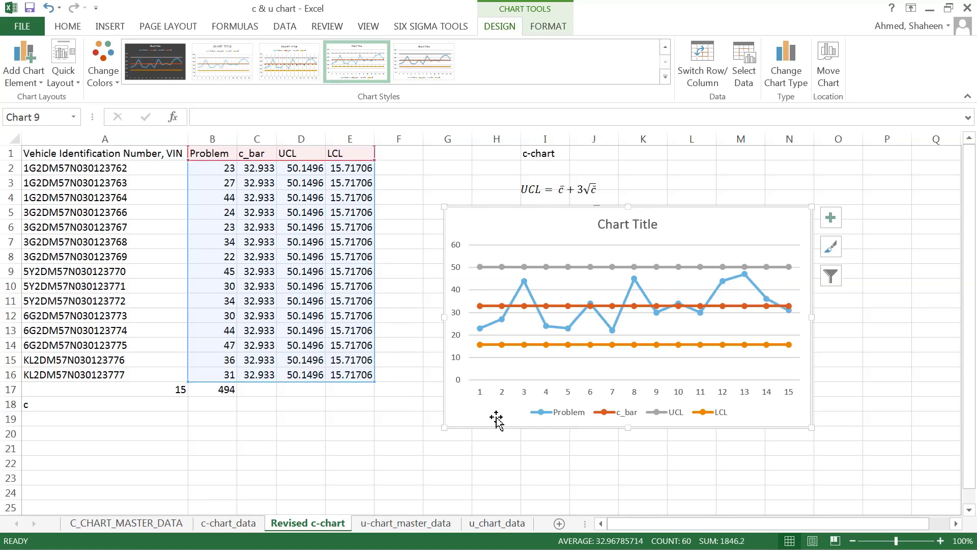
left_click_drag(445, 427, 359, 463)
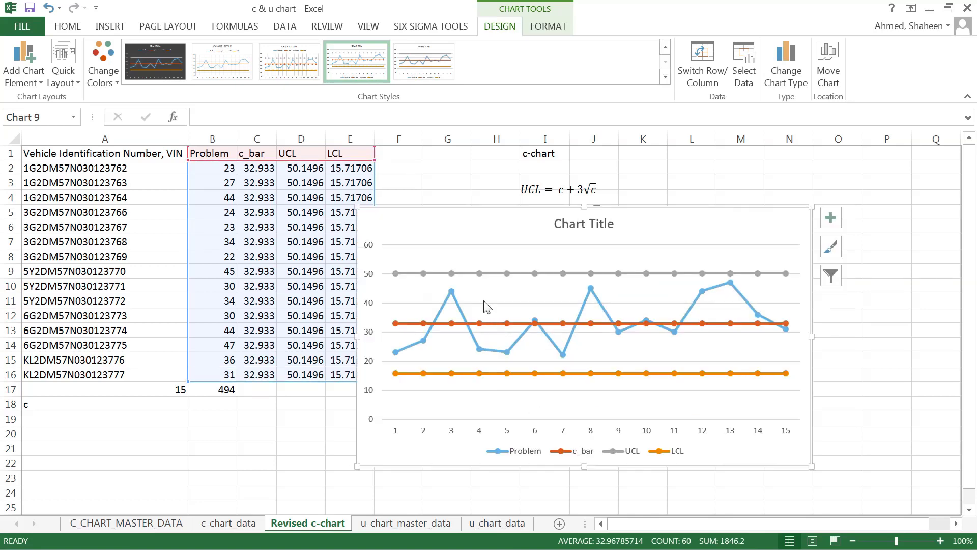
left_click(560, 229)
Retitle the chart 'Revised C-chart' and reposition it up and left
double_click(573, 226)
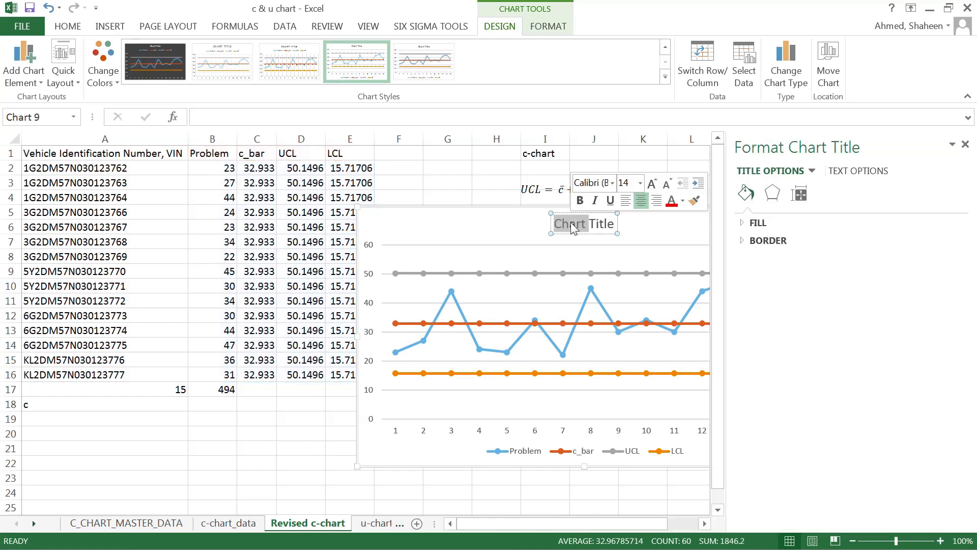
key("Delete")
key("Delete")
key("Delete")
key("Delete")
key("Delete")
key("Delete")
key("Delete")
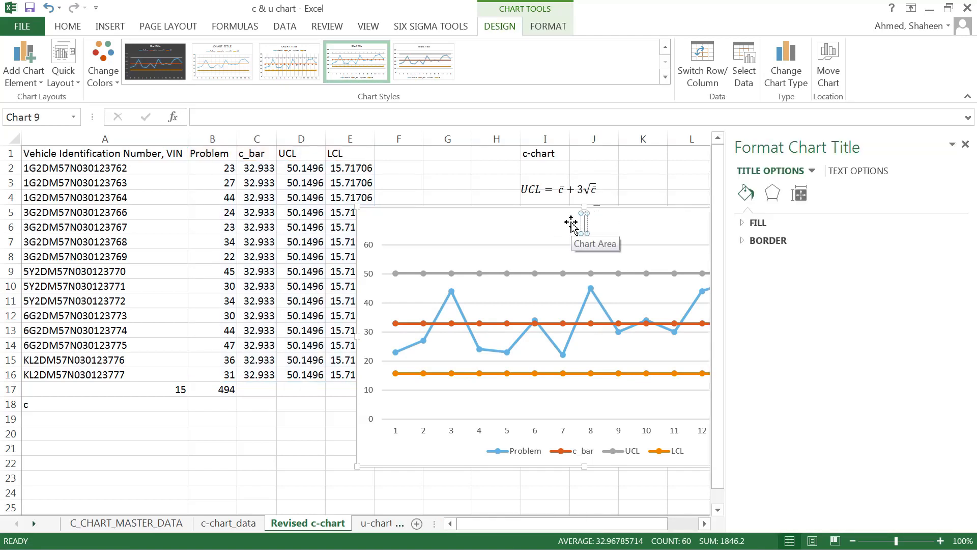
type("Revi")
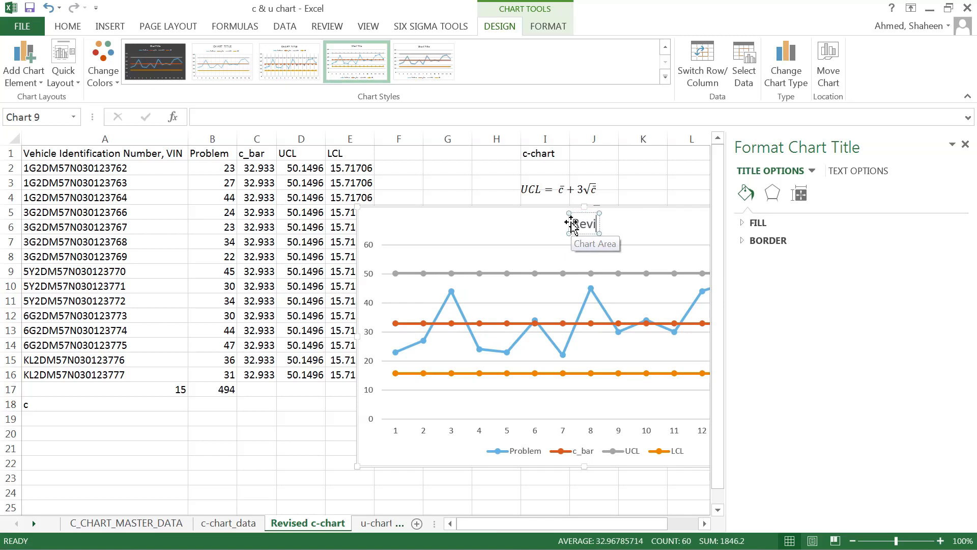
type("sed")
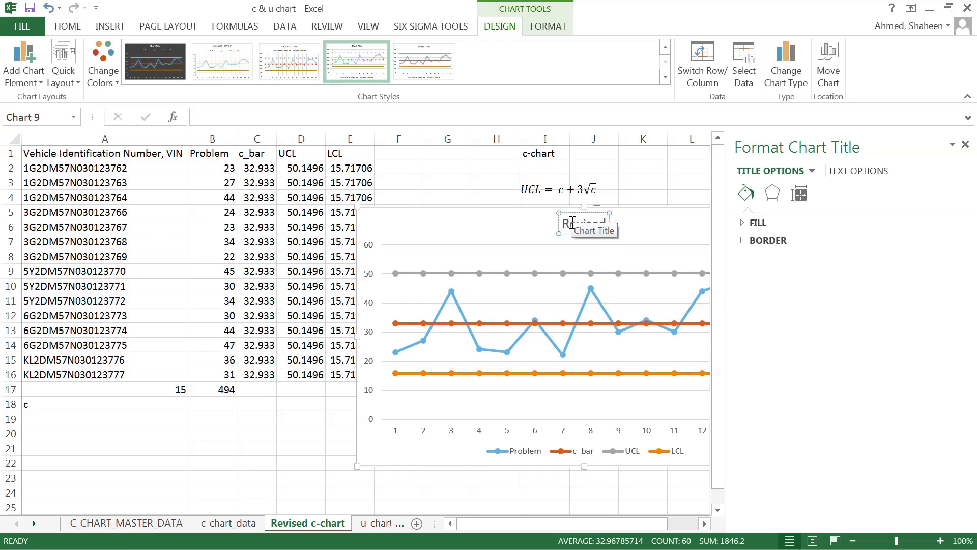
type(" C-chart")
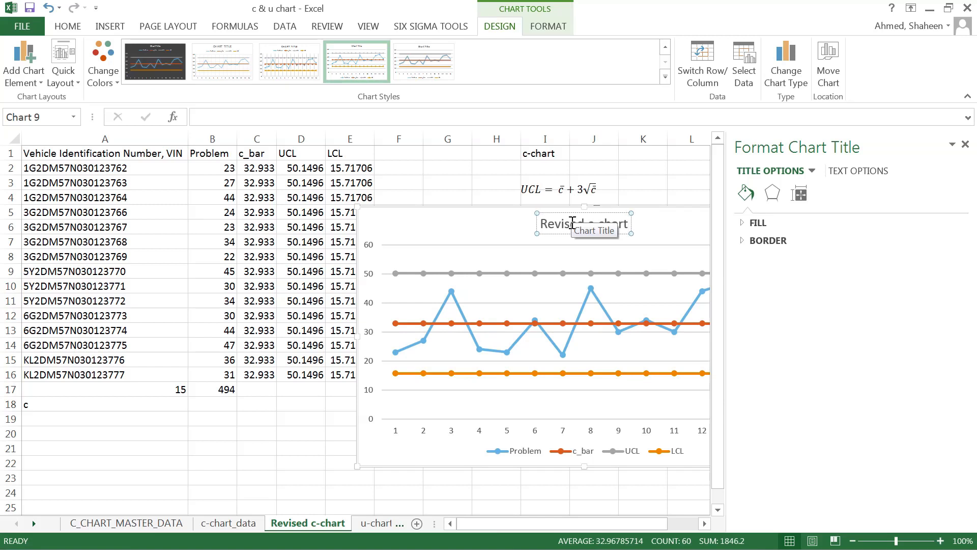
left_click_drag(693, 207, 615, 203)
Add axis titles 'counts of problems' (vertical) and 'Subgroups (car)' (horizontal)
left_click(633, 179)
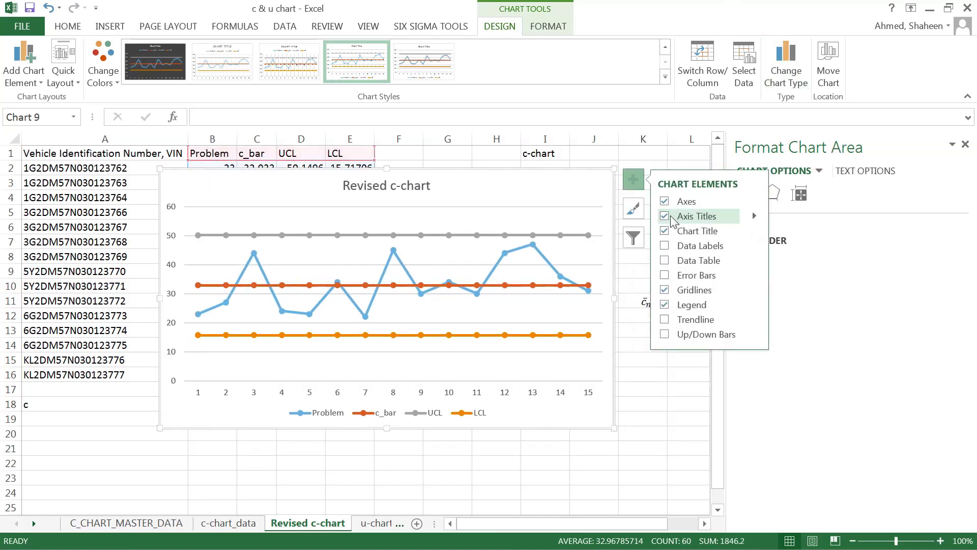
triple_click(178, 265)
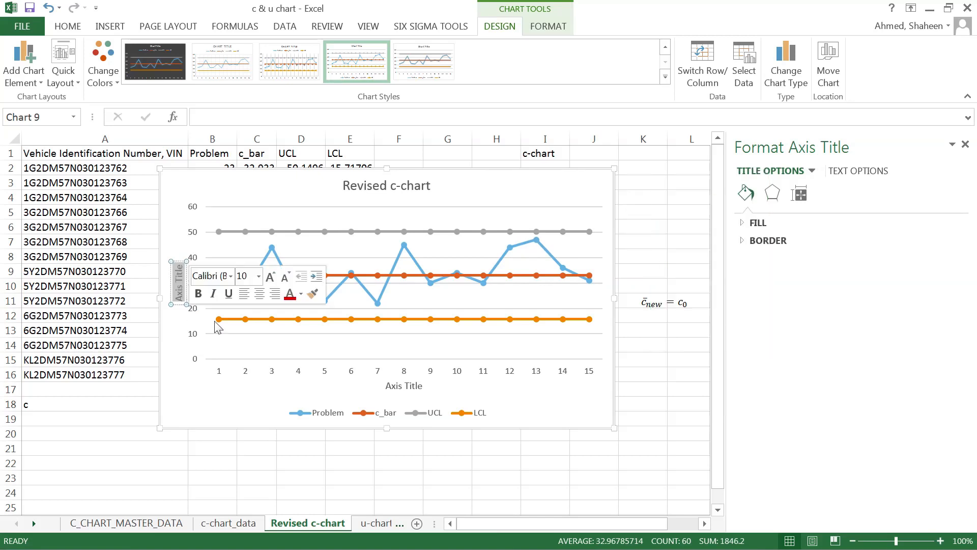
type("counts")
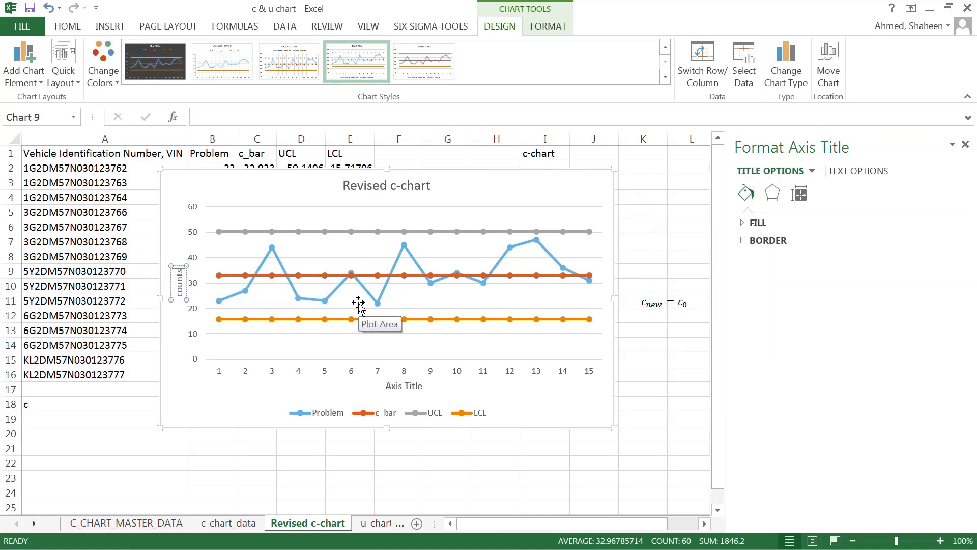
type(" of p")
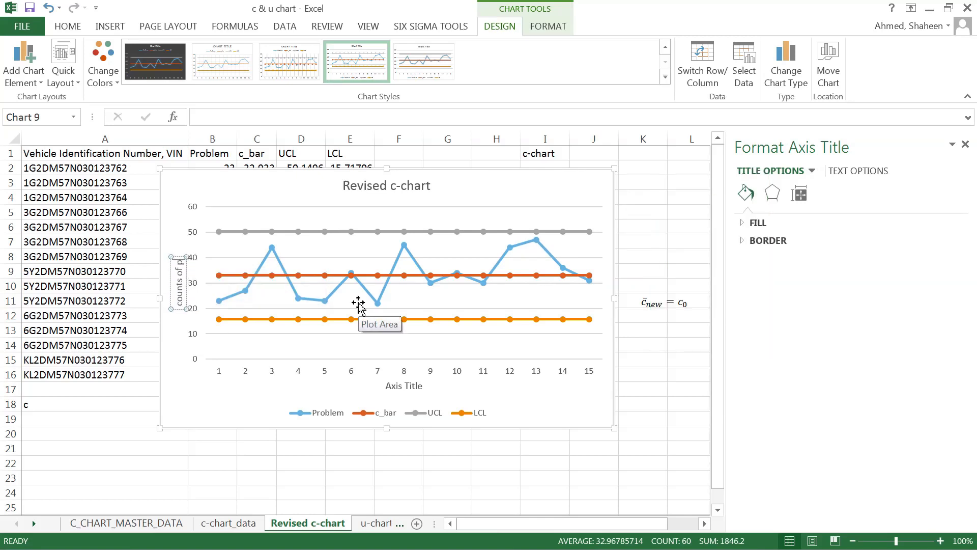
type("roblems")
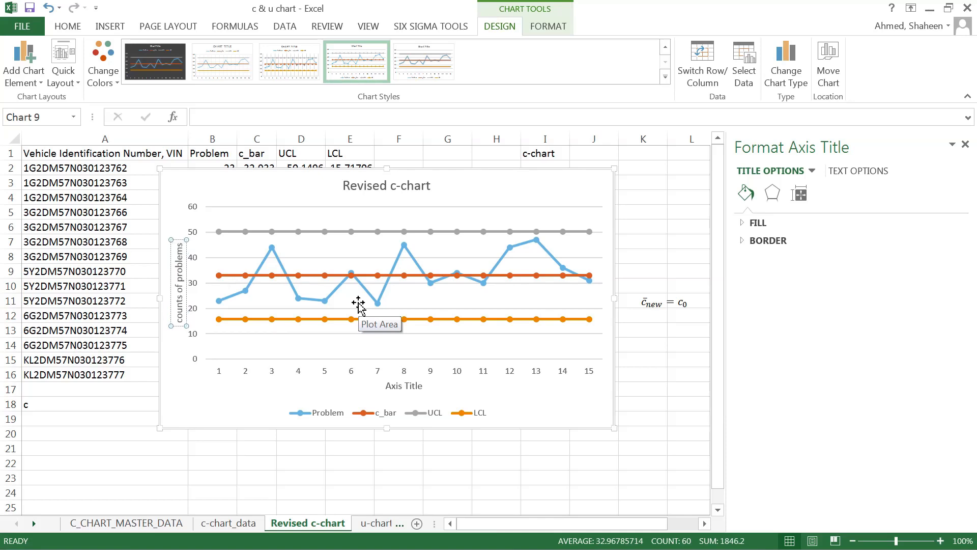
left_click(401, 388)
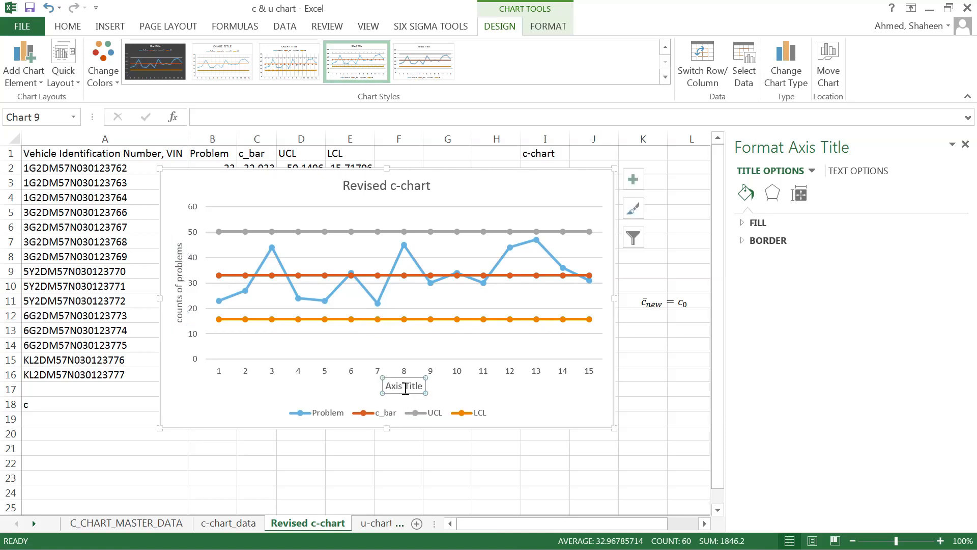
left_click_drag(388, 386, 432, 388)
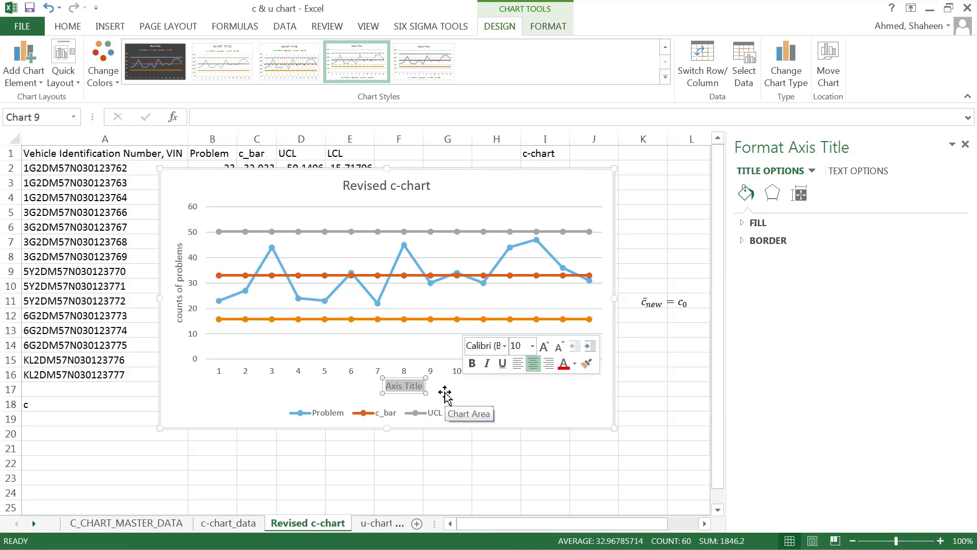
type("Su")
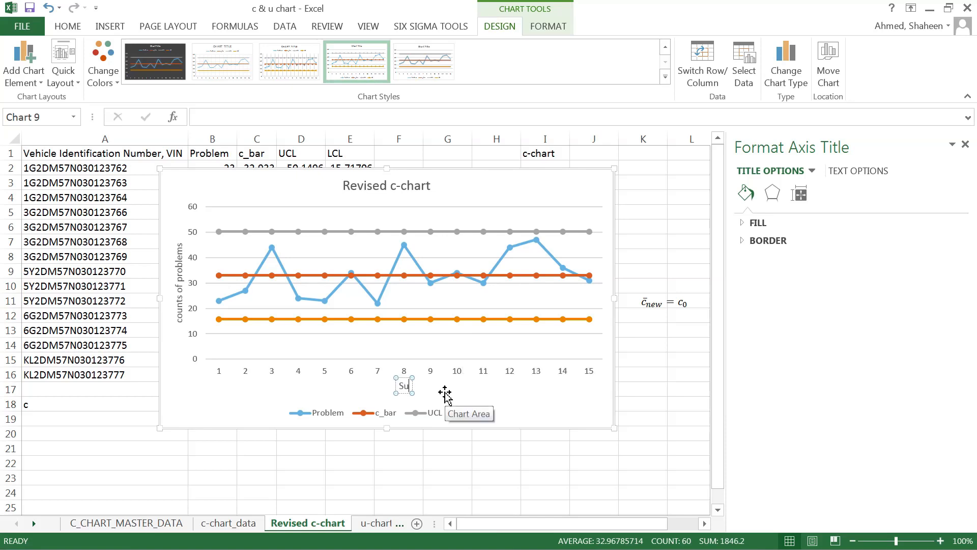
type("bgroups")
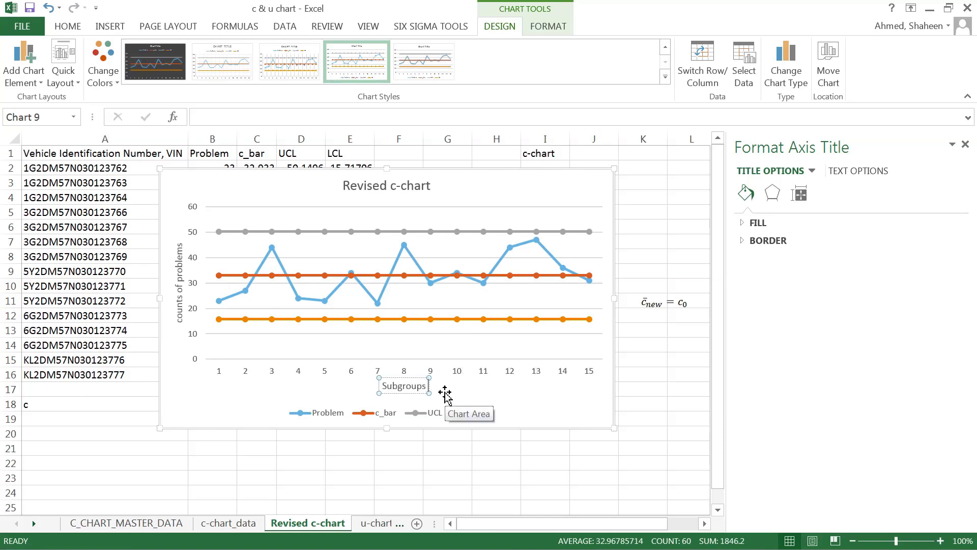
type(" (car)")
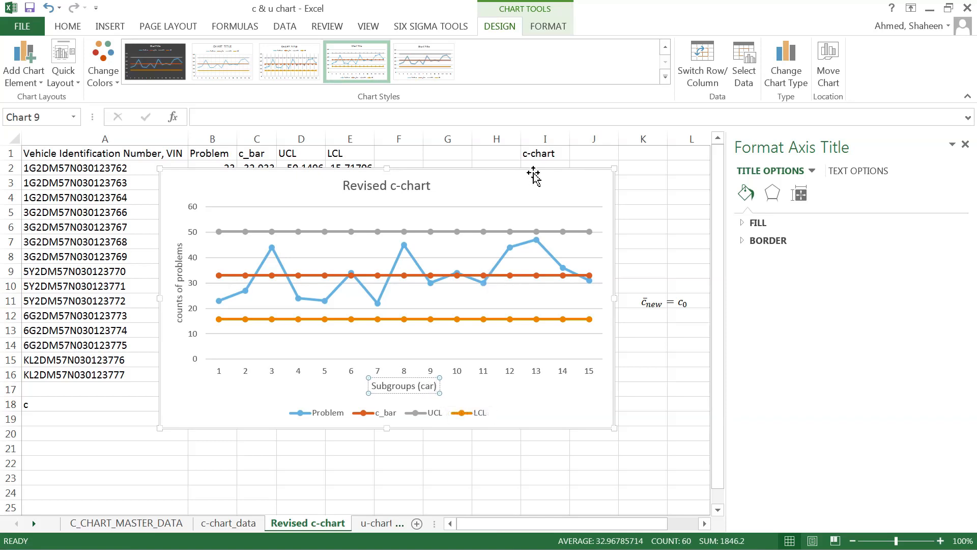
left_click(575, 275)
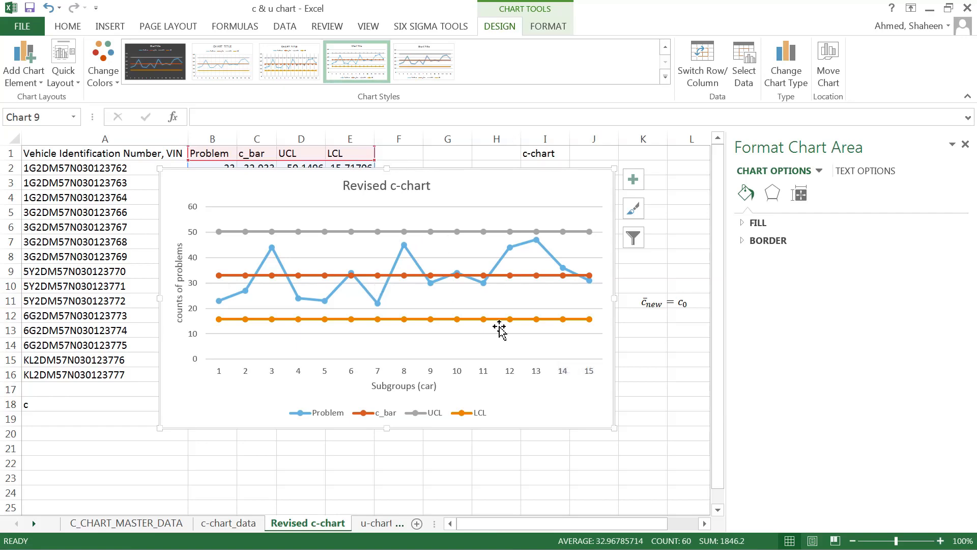
left_click(237, 524)
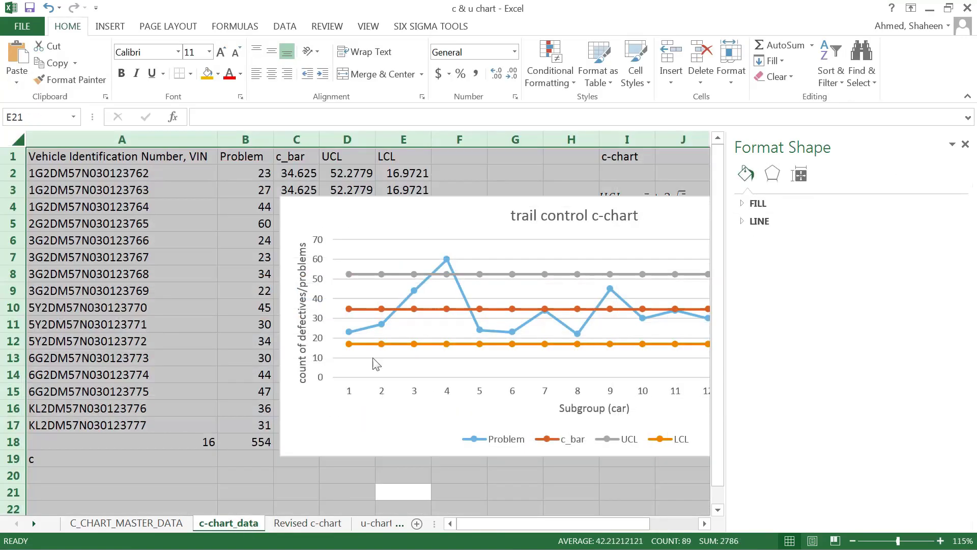
left_click(307, 523)
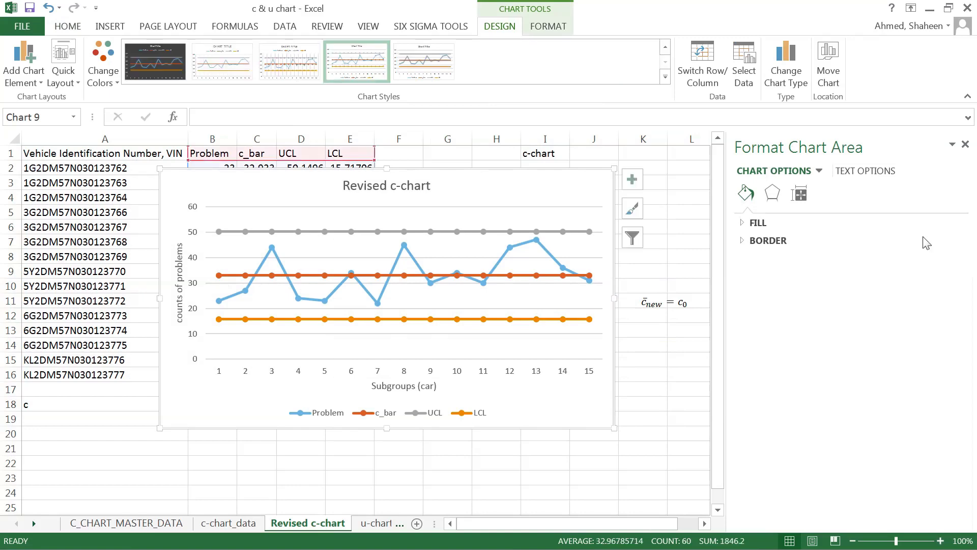